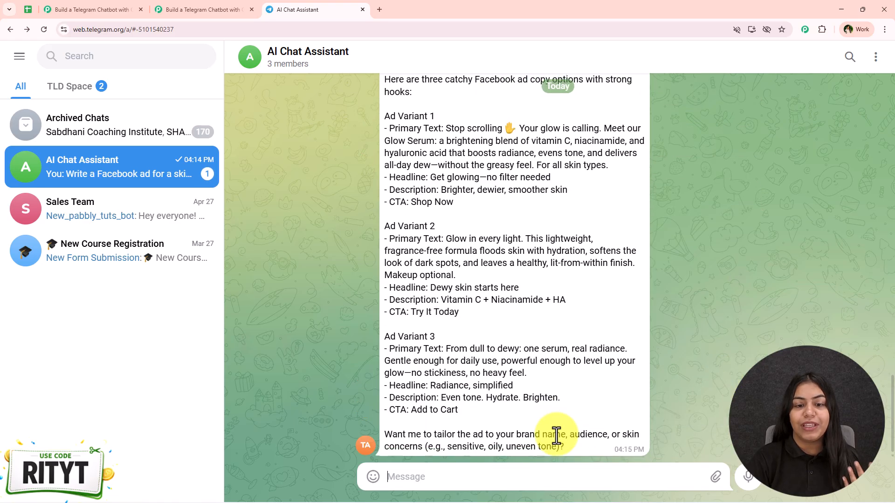
# Step: Review the skincare Facebook ad request and the assistant's ad variants in the AI Chat Assistant group chat
pyautogui.scroll(3, 558, 406)
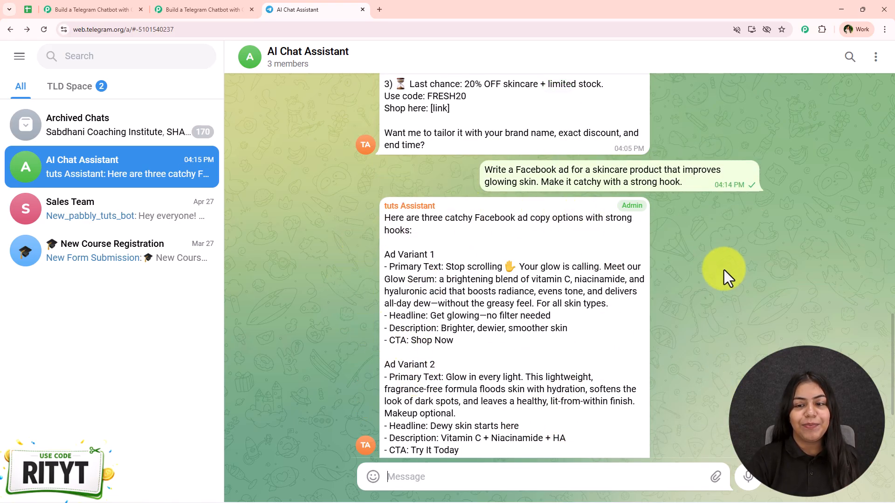
pyautogui.scroll(-3, 718, 317)
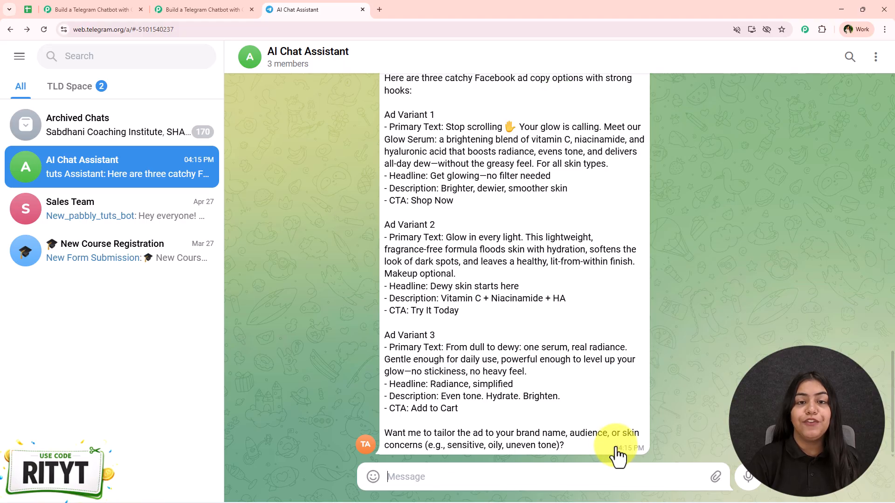
pyautogui.moveTo(650, 459)
pyautogui.scroll(3, 649, 454)
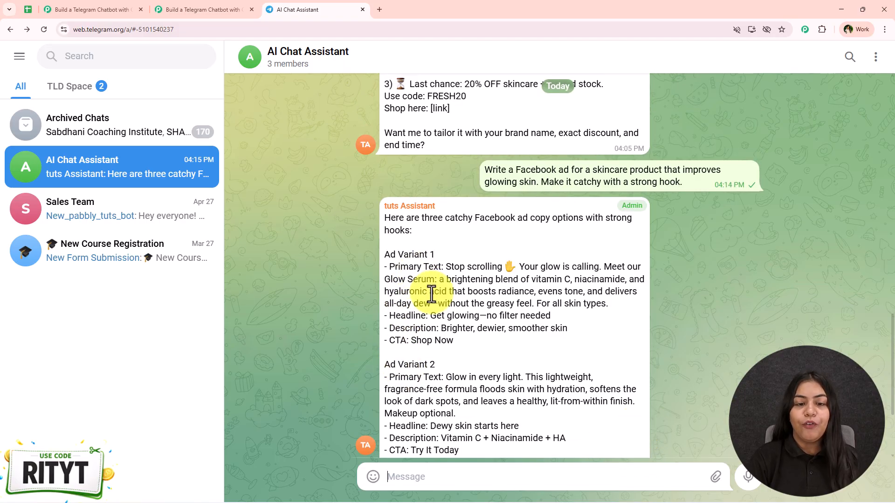
pyautogui.scroll(-3, 478, 267)
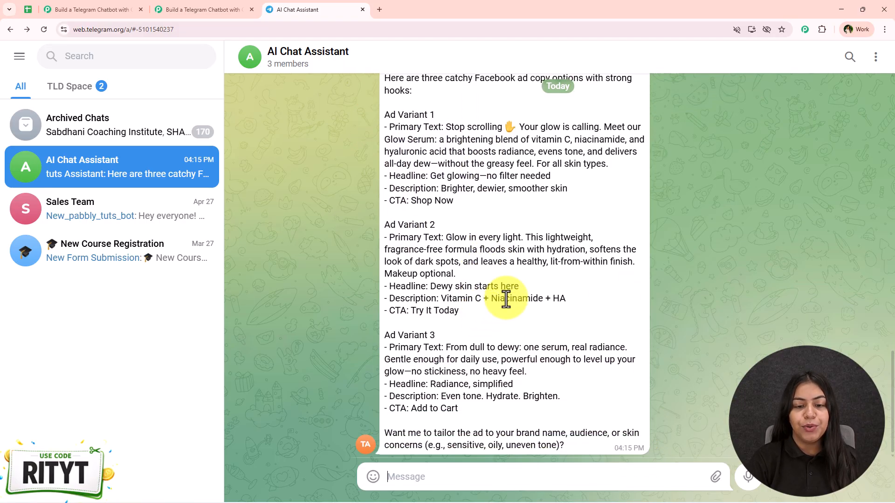
pyautogui.scroll(3, 370, 362)
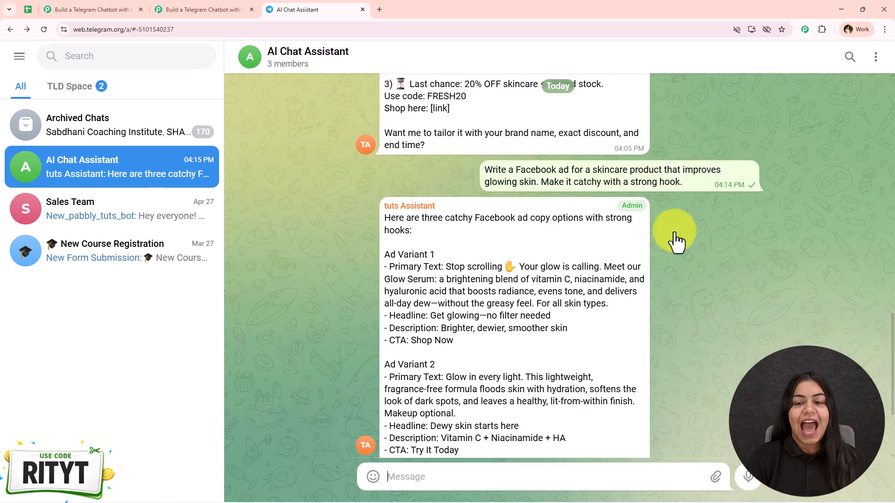
pyautogui.scroll(-4, 323, 324)
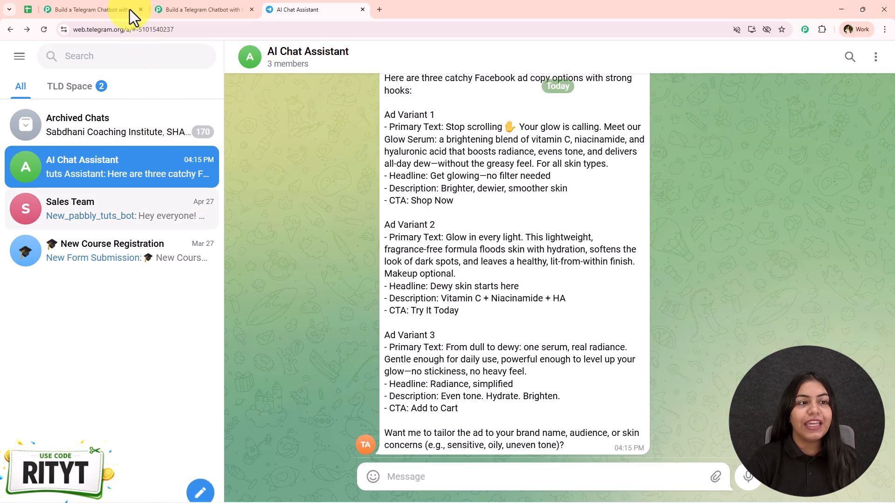
# Step: Examine the finished Telegram Bot and OpenAI workflow in Pabbly Connect alongside the bot's ad reply in Telegram
pyautogui.click(130, 10)
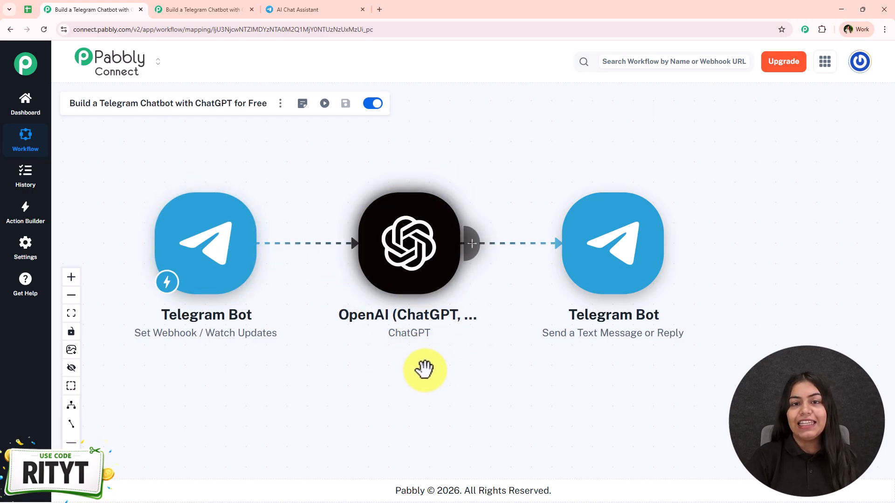
pyautogui.click(349, 6)
pyautogui.scroll(6, 551, 326)
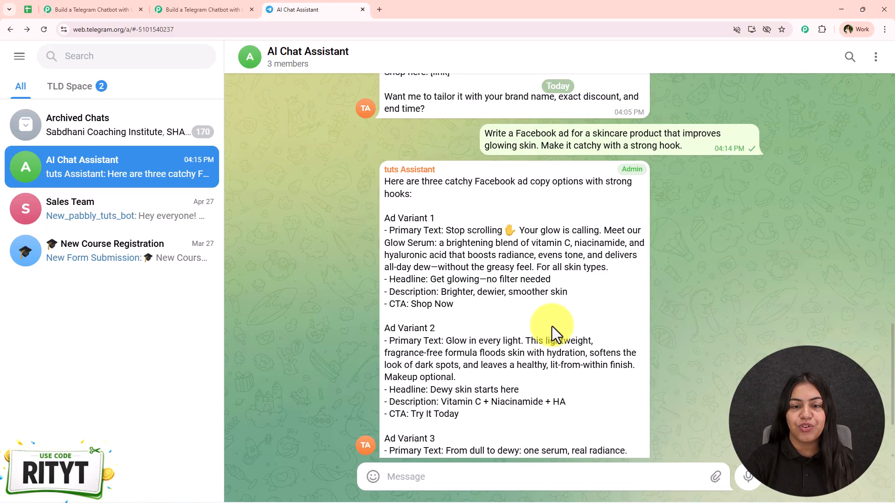
pyautogui.scroll(-3, 362, 317)
pyautogui.scroll(-2, 362, 322)
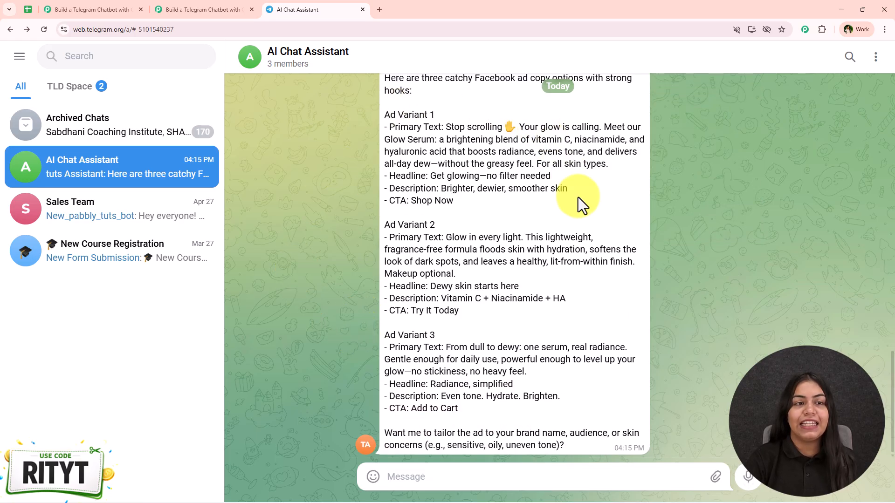
pyautogui.click(141, 8)
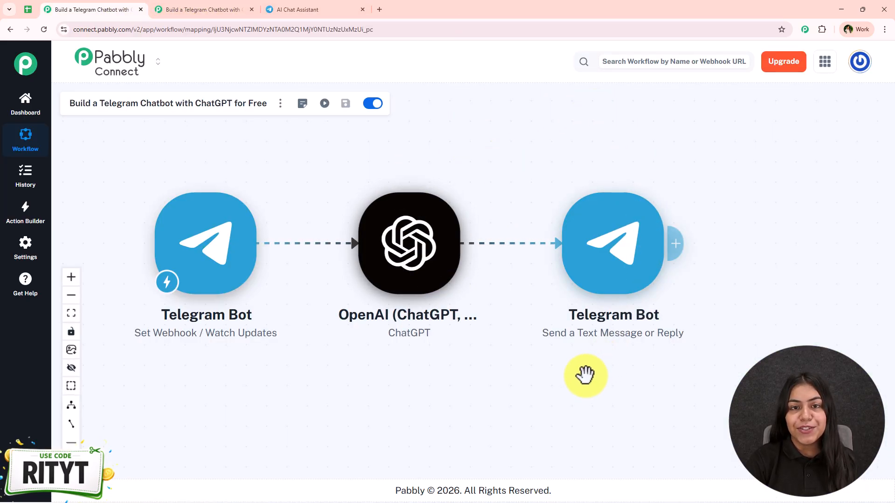
pyautogui.scroll(2, 591, 376)
pyautogui.moveTo(456, 370); pyautogui.dragTo(493, 367)
pyautogui.scroll(-1, 417, 382)
pyautogui.scroll(1, 426, 373)
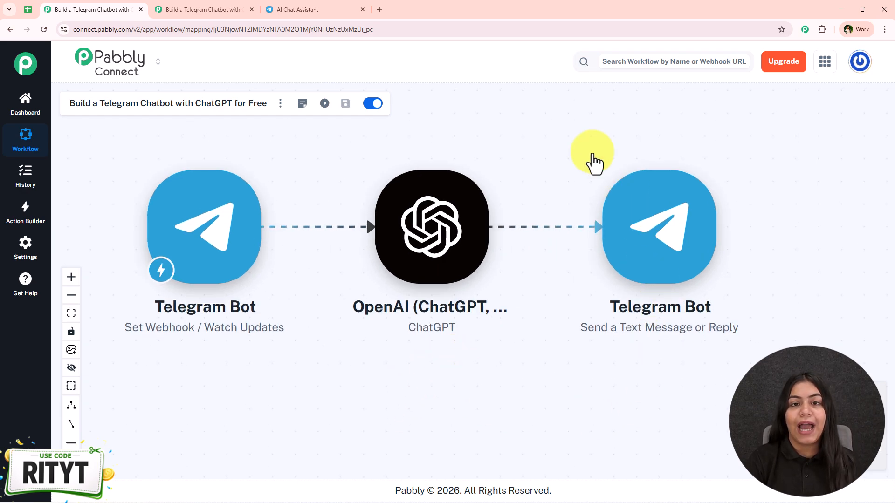
# Step: Look back through the Telegram chat at the WhatsApp discount message request, checking it against the workflow's ChatGPT step
pyautogui.click(323, 9)
pyautogui.scroll(10, 468, 352)
pyautogui.scroll(-10, 468, 347)
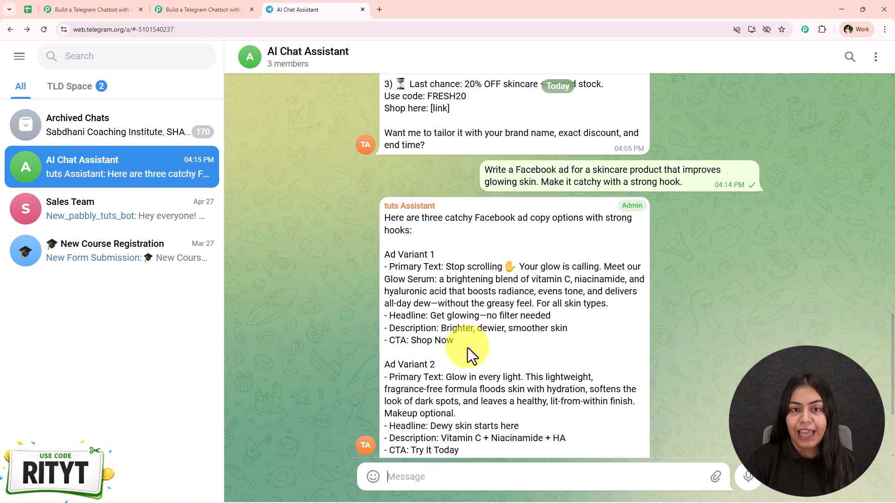
pyautogui.click(93, 9)
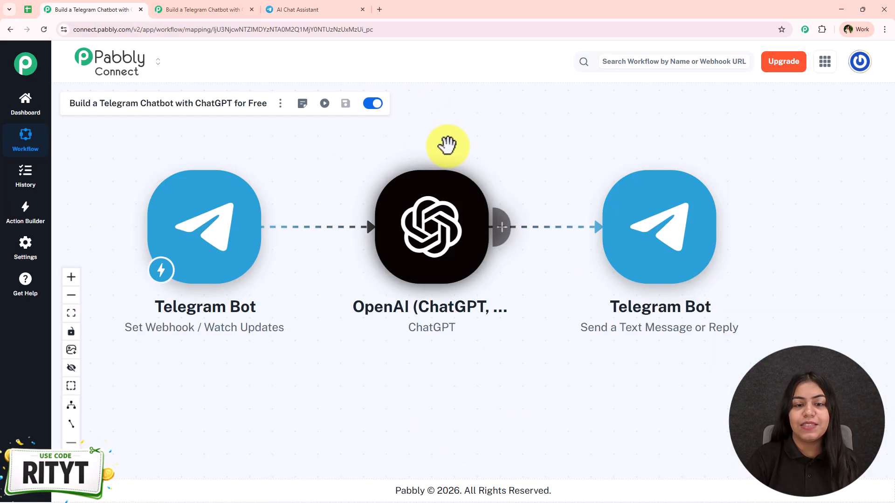
pyautogui.moveTo(448, 144); pyautogui.dragTo(456, 147)
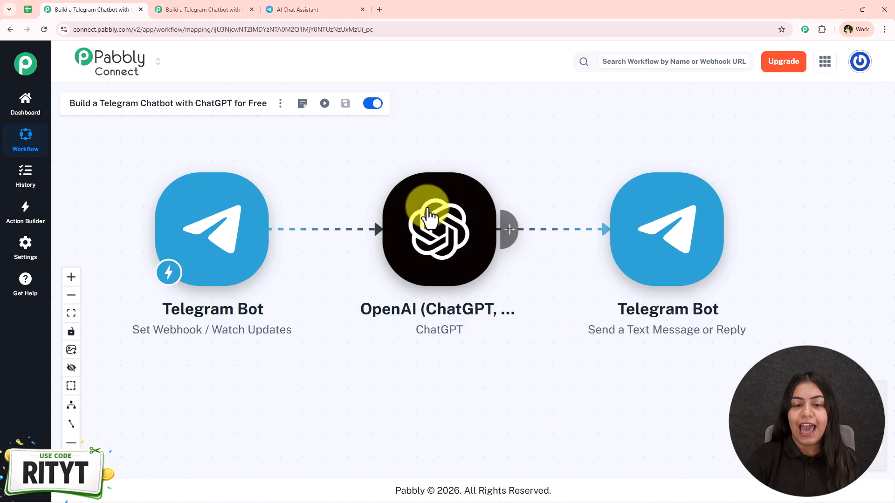
pyautogui.click(319, 9)
pyautogui.scroll(15, 469, 395)
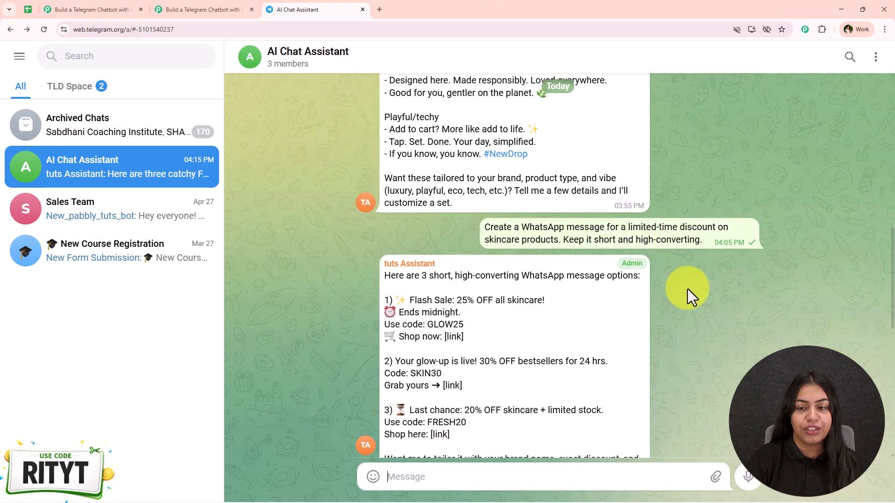
pyautogui.scroll(-8, 681, 315)
pyautogui.scroll(-2, 681, 319)
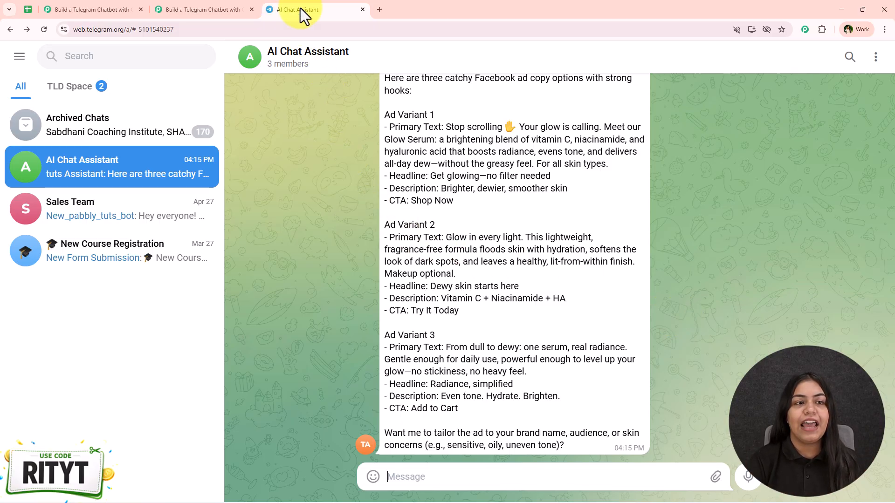
# Step: Switch to Pabbly Connect and view the finished chatbot workflow and the empty workflow that still needs a trigger
pyautogui.click(105, 2)
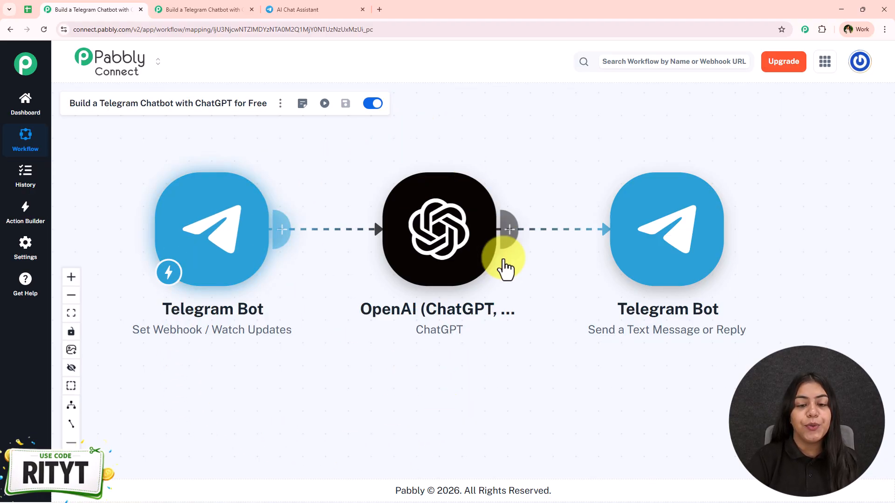
pyautogui.click(203, 7)
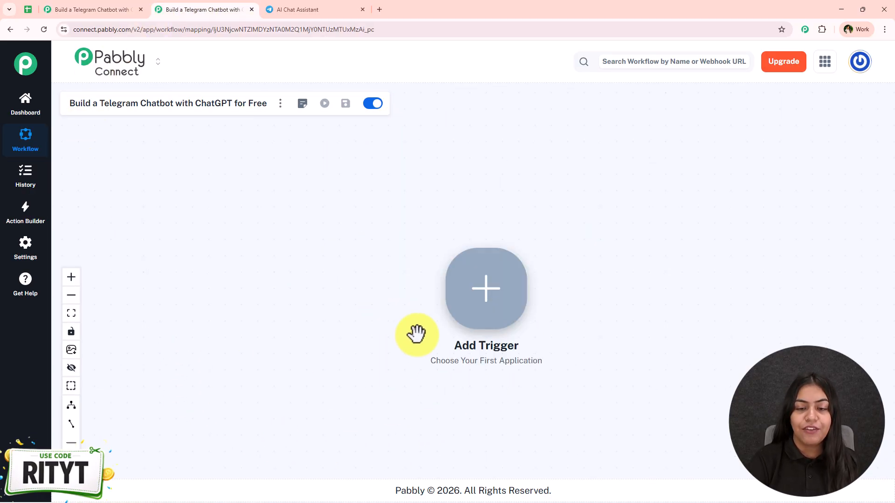
pyautogui.scroll(3, 416, 363)
pyautogui.moveTo(636, 298); pyautogui.dragTo(587, 303)
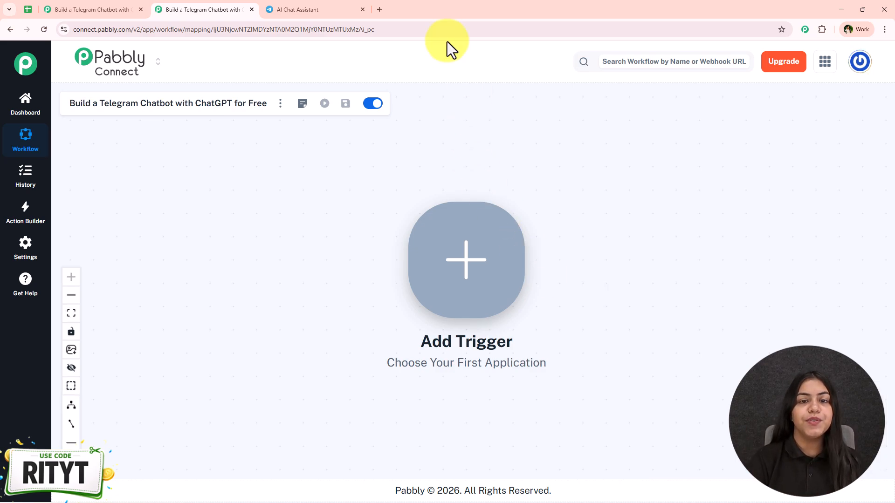
# Step: Open the Pabbly Connect home page in a new tab, dismiss the Labour Day offer, and highlight the main headline
pyautogui.click(380, 9)
pyautogui.write('p')
pyautogui.press('Return')
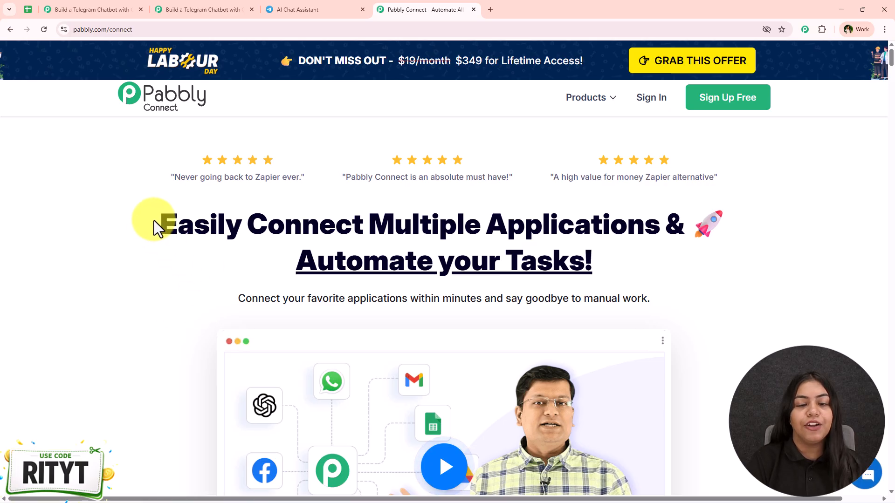
pyautogui.moveTo(150, 220); pyautogui.dragTo(638, 263)
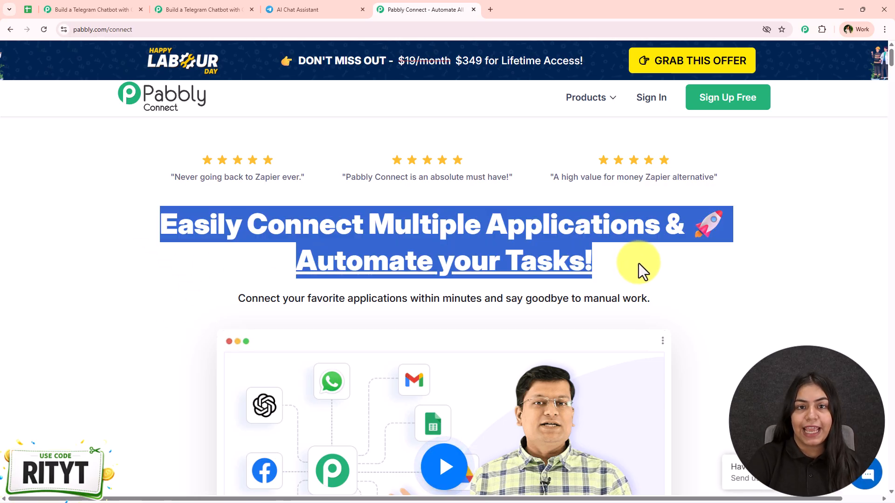
pyautogui.click(638, 264)
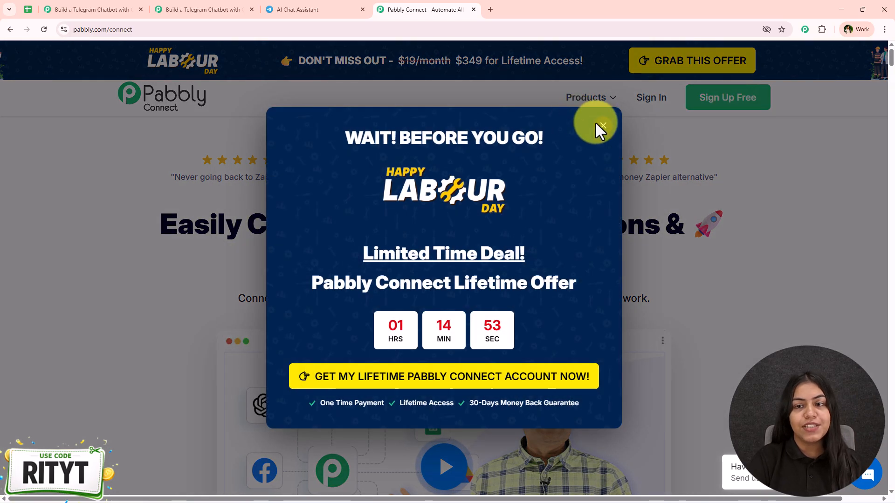
pyautogui.click(602, 125)
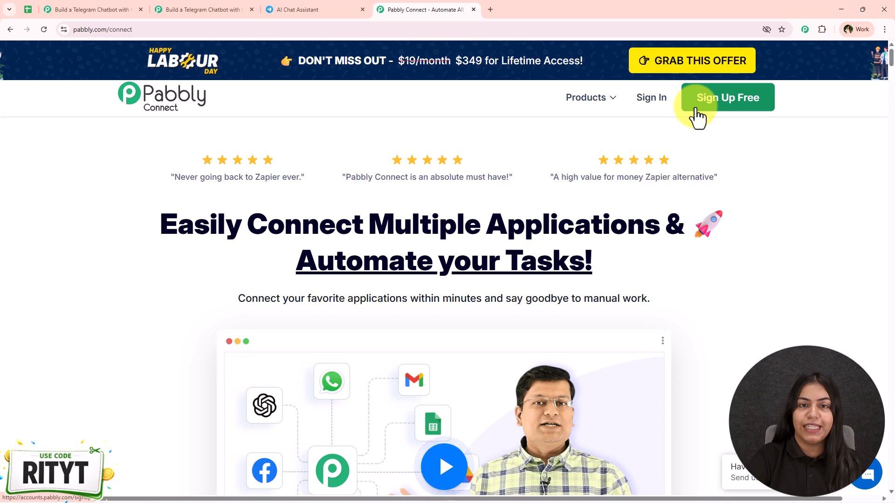
pyautogui.moveTo(146, 219); pyautogui.dragTo(720, 264)
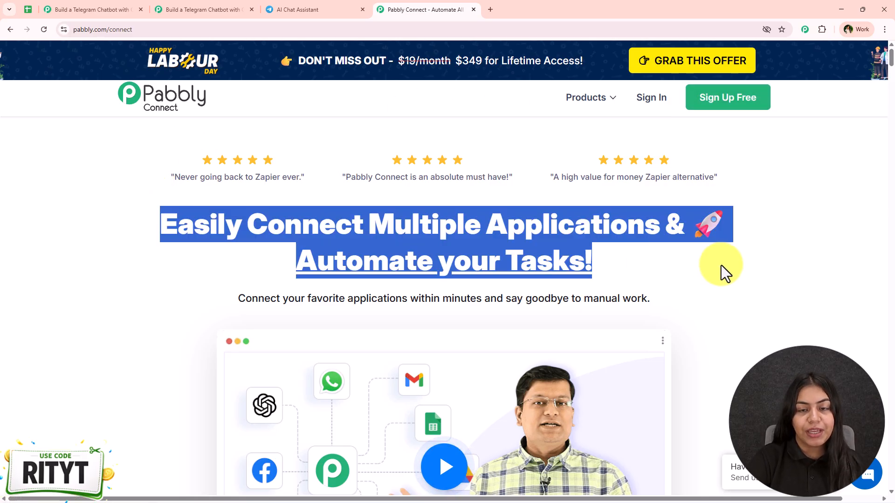
# Step: Switch to Telegram to review the earlier prompts and replies in the AI Chat Assistant chat, and reopen the finished workflow
pyautogui.click(290, 6)
pyautogui.scroll(10, 400, 350)
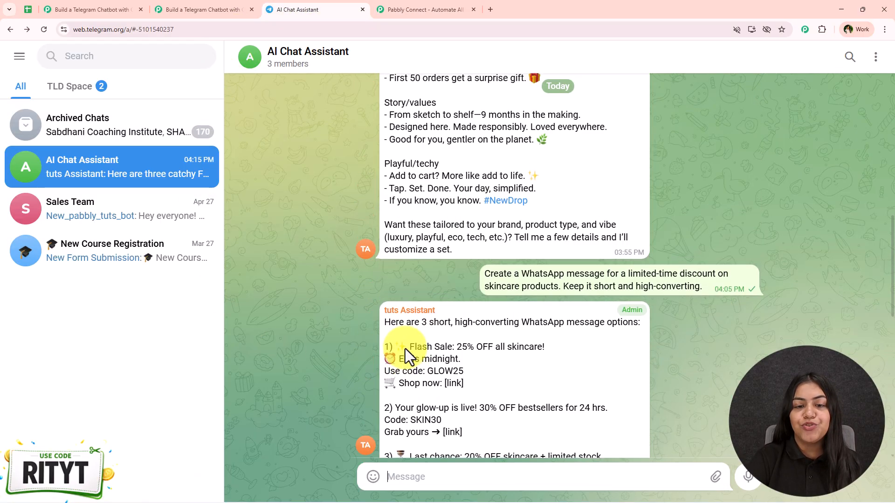
pyautogui.scroll(4, 404, 348)
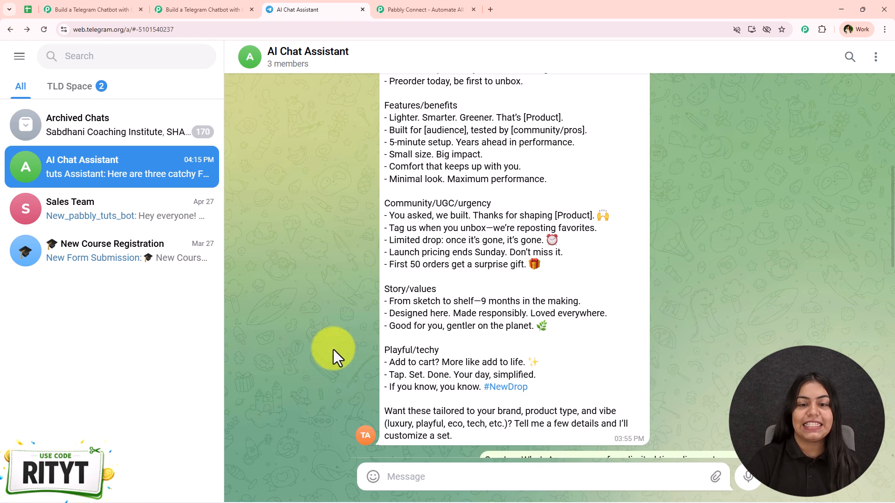
pyautogui.scroll(-10, 331, 370)
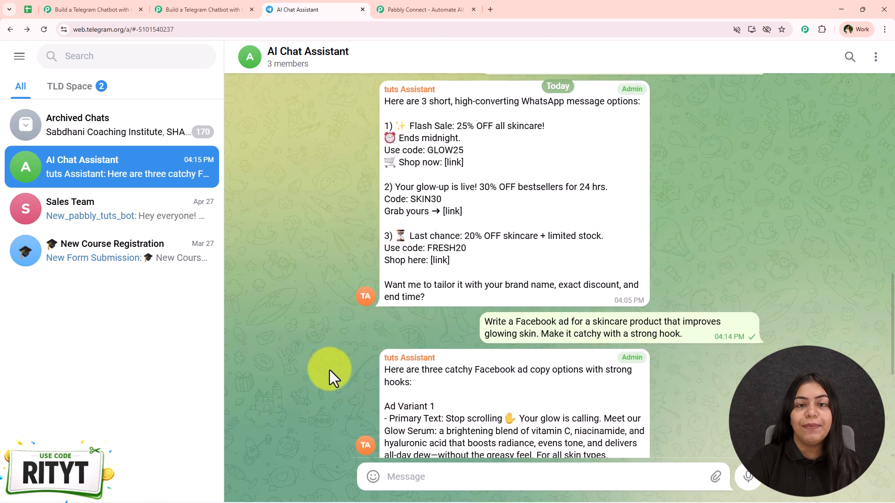
pyautogui.scroll(-6, 329, 370)
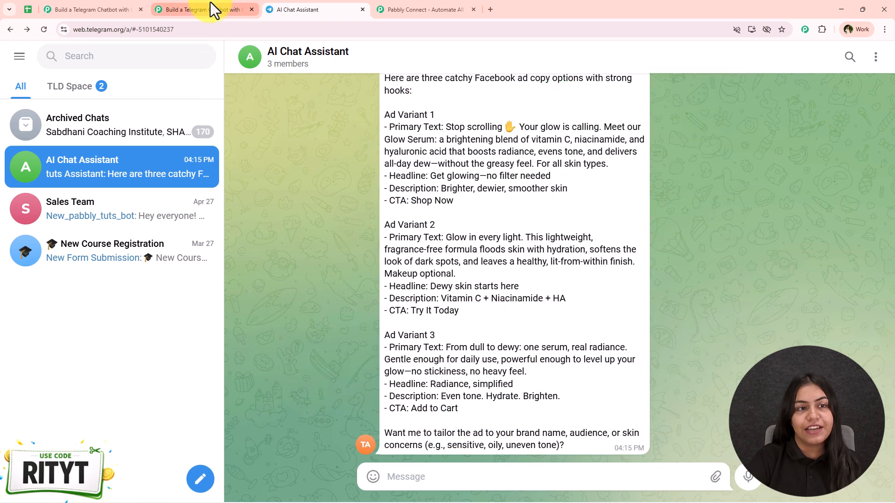
pyautogui.click(90, 6)
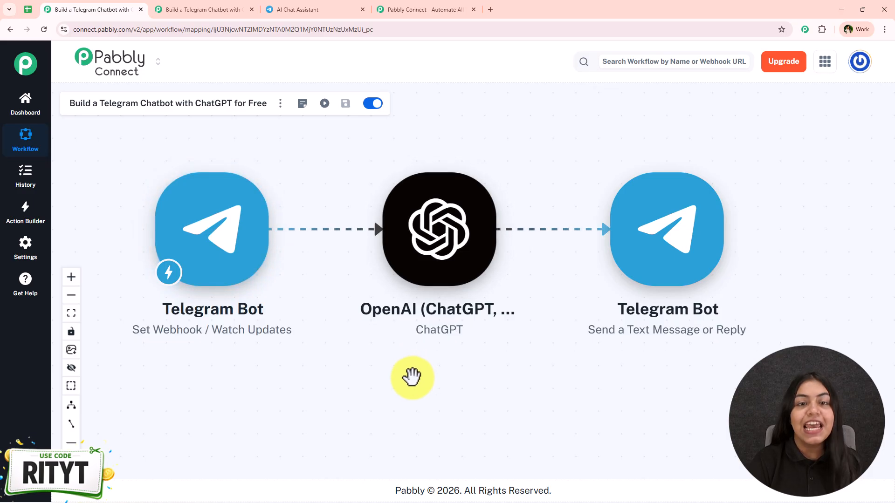
# Step: In the empty workflow, set the trigger to Telegram Bot with the event Set Webhook / Watch Updates
pyautogui.hotkey('ctrl', 'Tab')
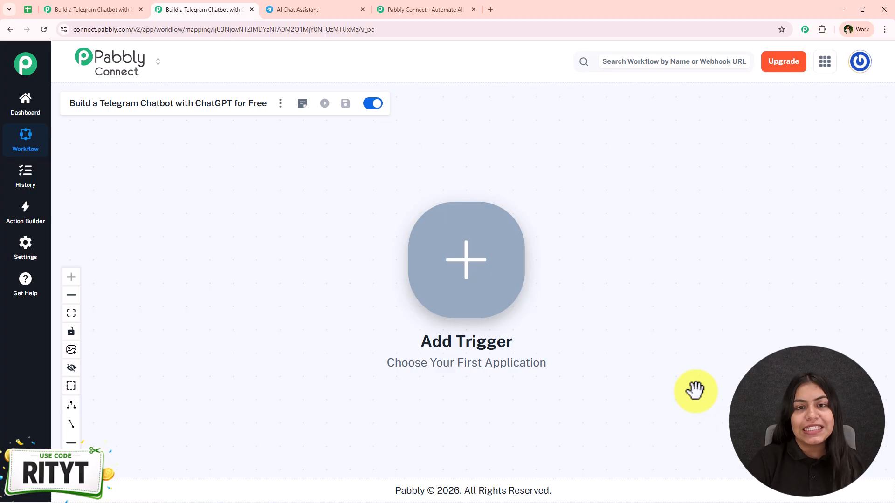
pyautogui.moveTo(683, 384); pyautogui.dragTo(381, 355)
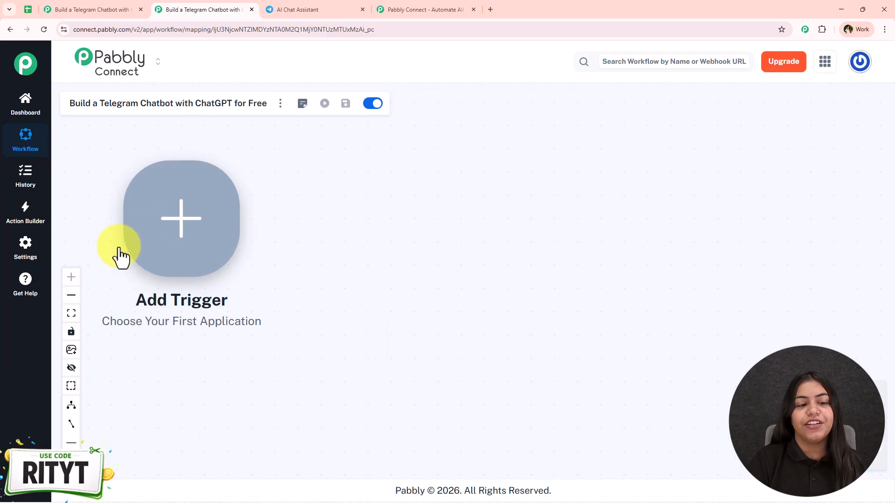
pyautogui.click(180, 233)
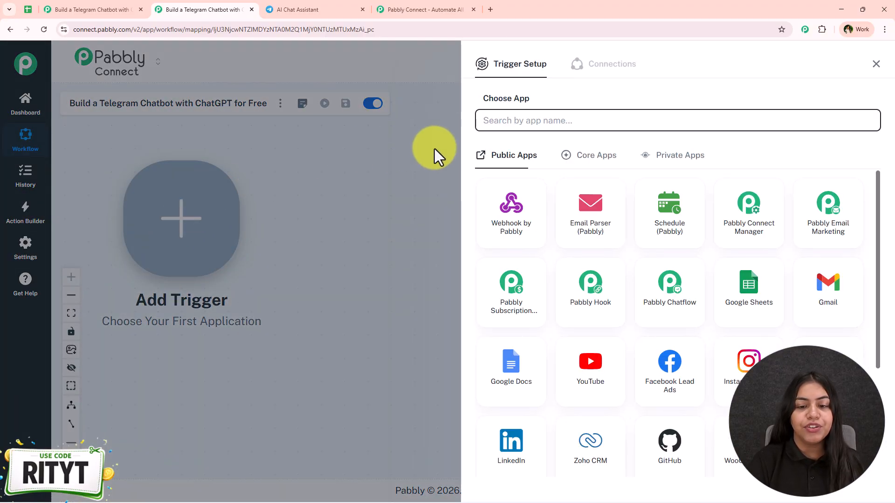
pyautogui.write('Te')
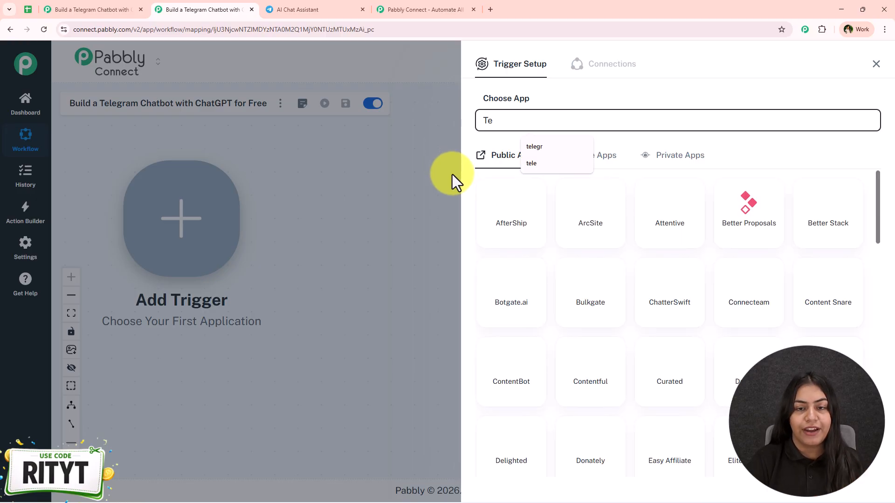
pyautogui.write('le')
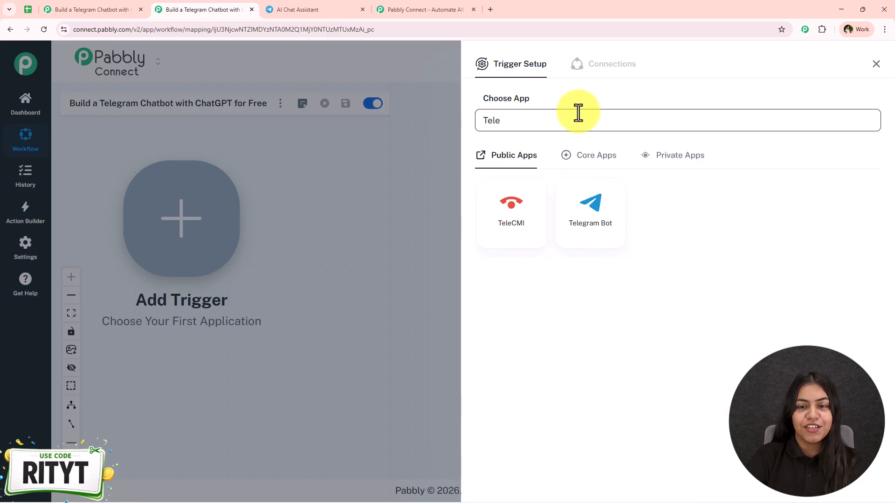
pyautogui.click(593, 244)
pyautogui.click(569, 169)
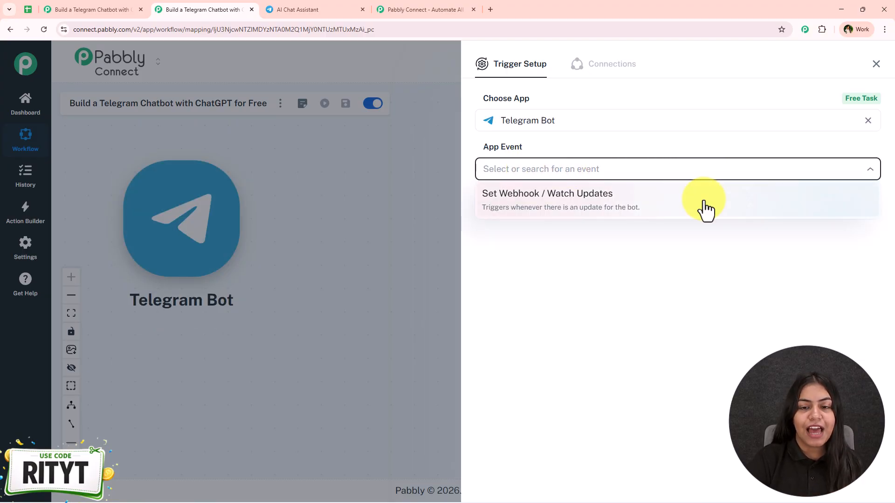
pyautogui.click(531, 219)
# Step: Open the trigger's connection setup, review the existing connection option, and choose to add a new Telegram Bot connection
pyautogui.click(517, 208)
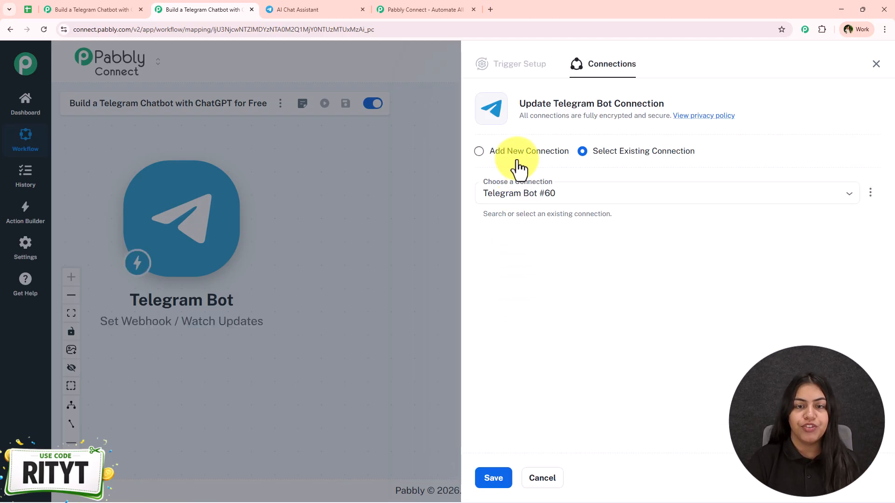
pyautogui.click(518, 164)
pyautogui.click(626, 161)
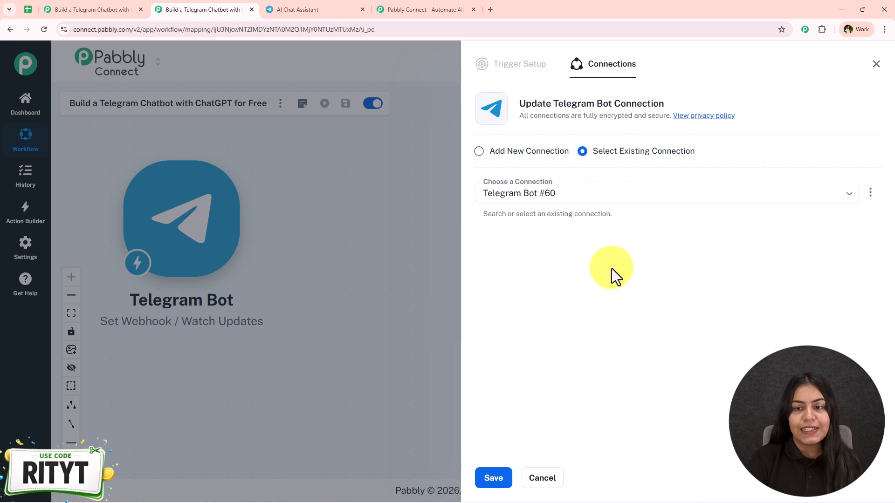
pyautogui.moveTo(696, 152); pyautogui.dragTo(595, 160)
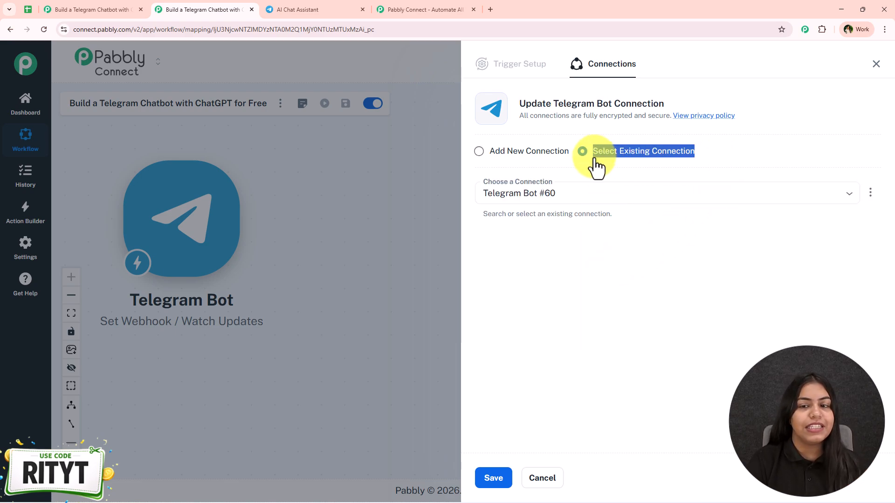
pyautogui.click(584, 284)
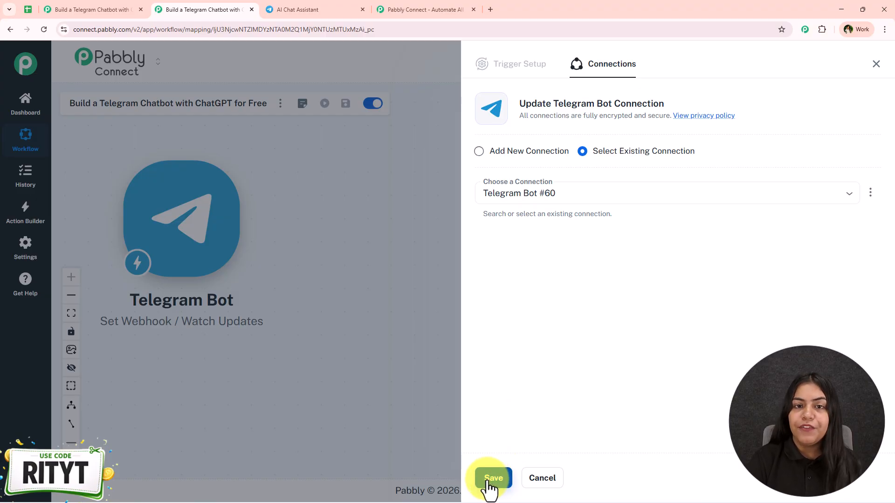
pyautogui.click(502, 152)
pyautogui.click(537, 259)
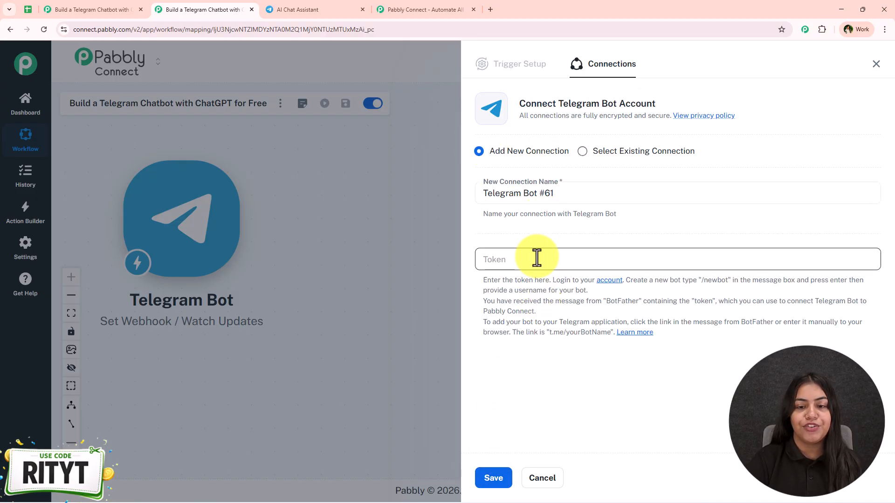
pyautogui.click(740, 410)
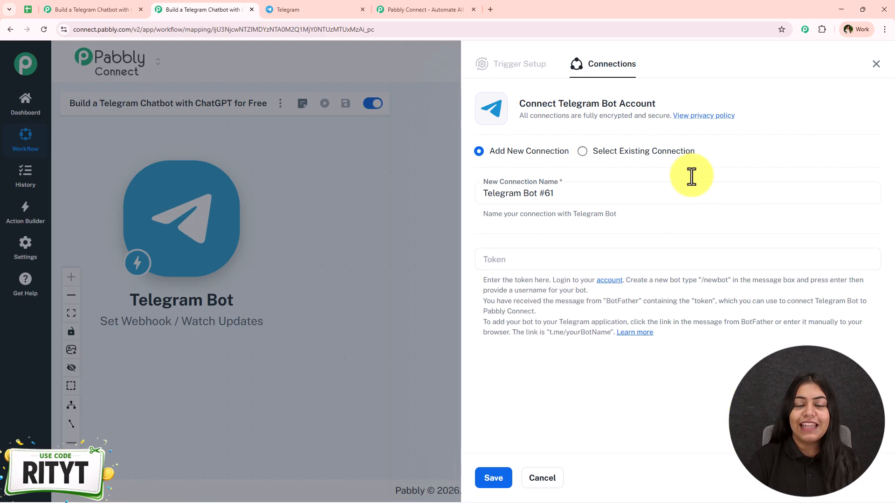
# Step: Switch to Telegram, find the BotFather chat through search, and start the conversation with it
pyautogui.click(344, 9)
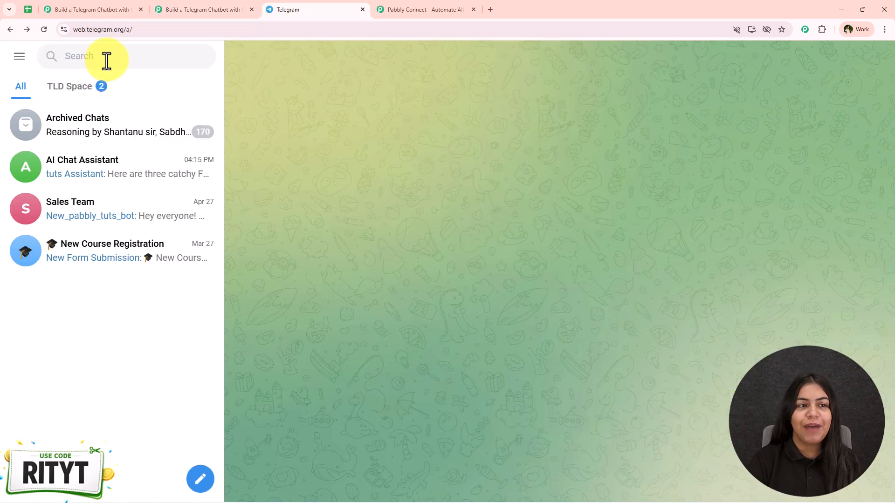
pyautogui.click(107, 57)
pyautogui.click(96, 218)
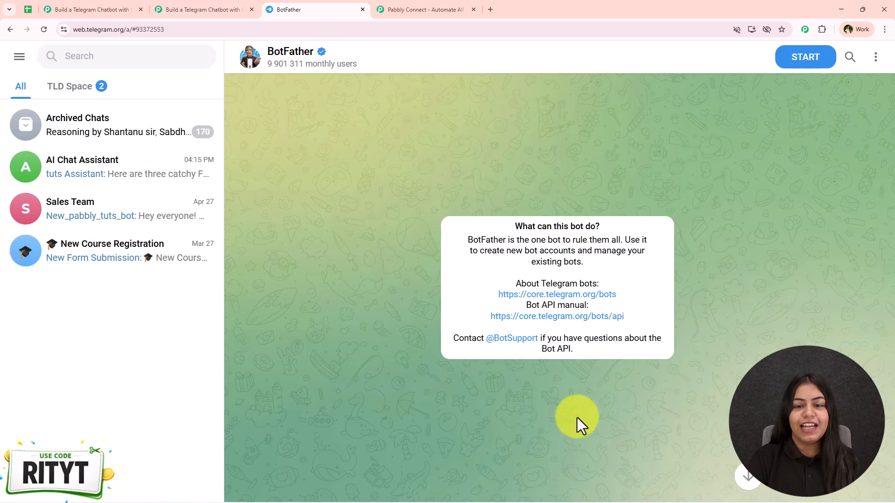
pyautogui.click(801, 60)
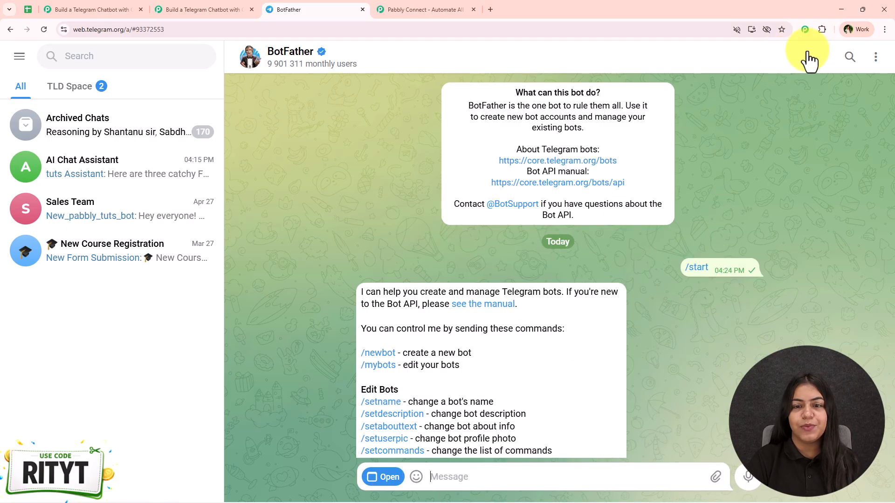
# Step: Request a new bot from BotFather with /newbot and name it AI Chat Assistant
pyautogui.scroll(4, 573, 345)
pyautogui.click(379, 241)
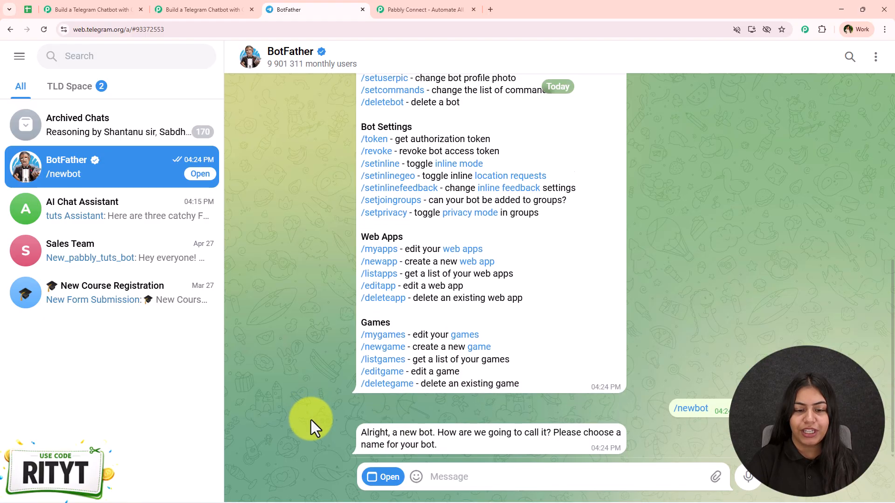
pyautogui.click(515, 472)
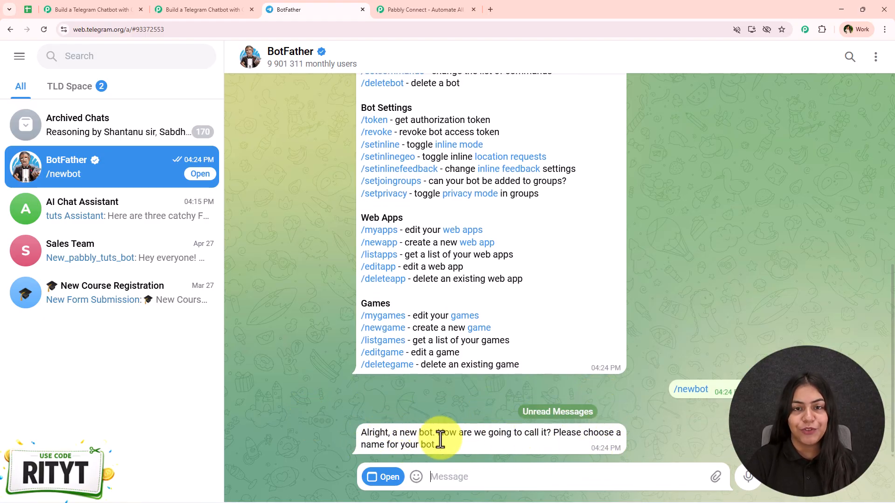
pyautogui.write('AI Chat Assistant')
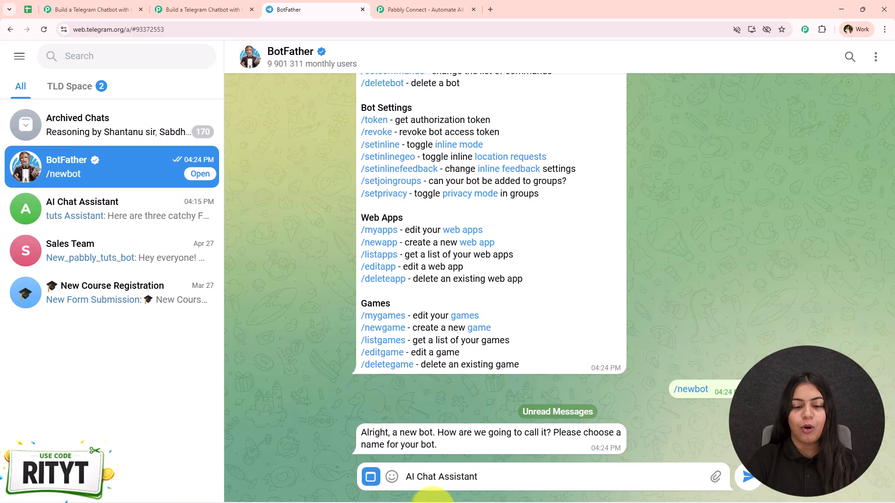
pyautogui.click(742, 482)
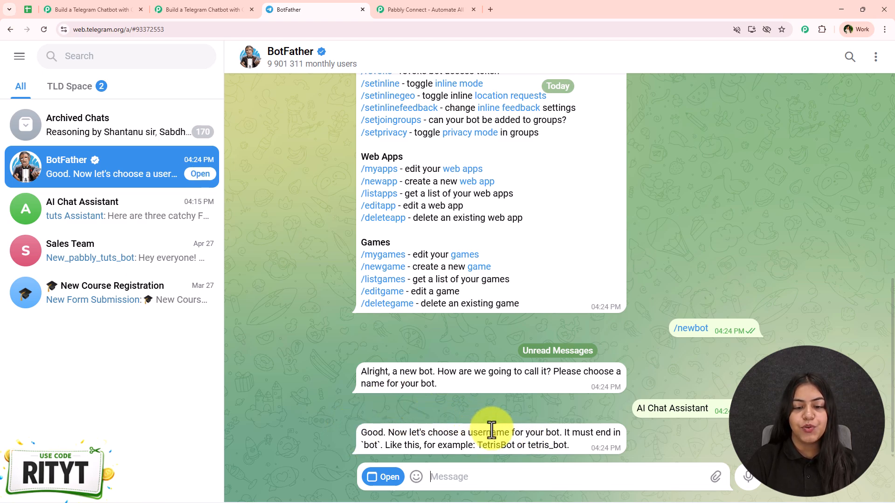
# Step: Try to register the bot under the username AI_Chat_Assistant_bot
pyautogui.write('AI Chat Assistant')
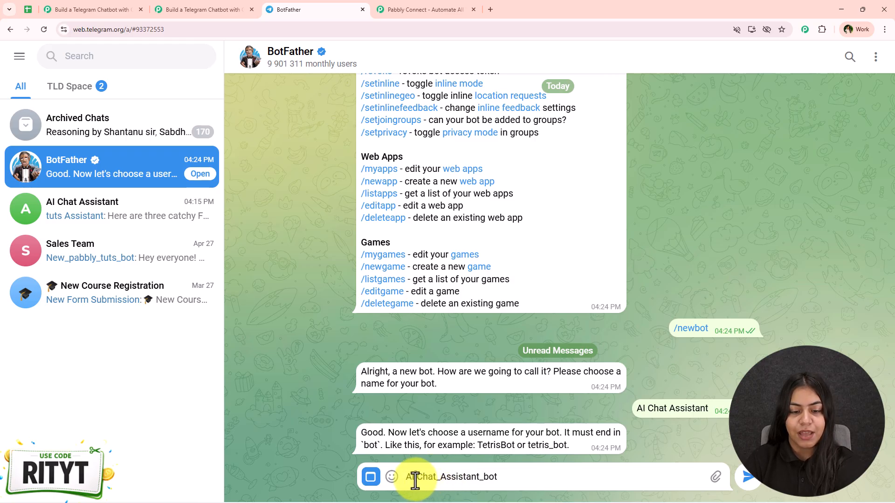
pyautogui.click(414, 477)
pyautogui.press('BackSpace')
pyautogui.write('_')
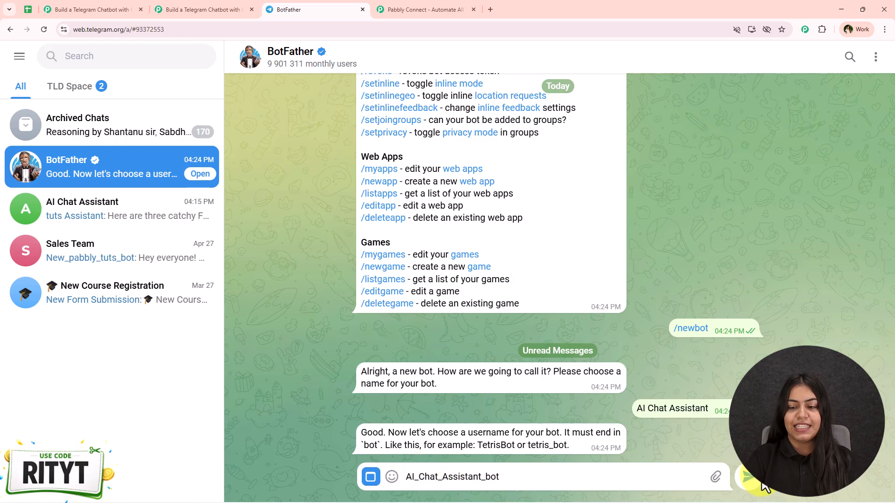
pyautogui.click(749, 476)
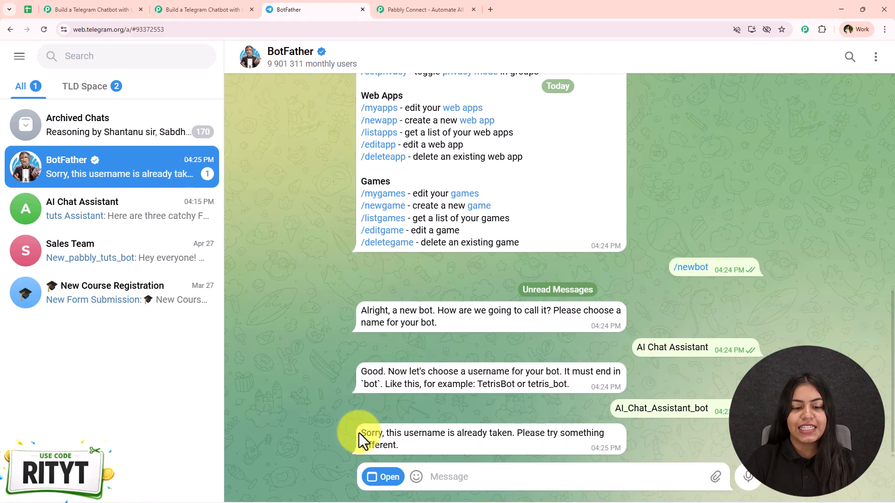
# Step: Reuse the previously sent username as a base and register the bot as AI_Chat_Assistant_tuts_bot
pyautogui.doubleClick(679, 406)
pyautogui.hotkey('ctrl', 'c')
pyautogui.click(467, 474)
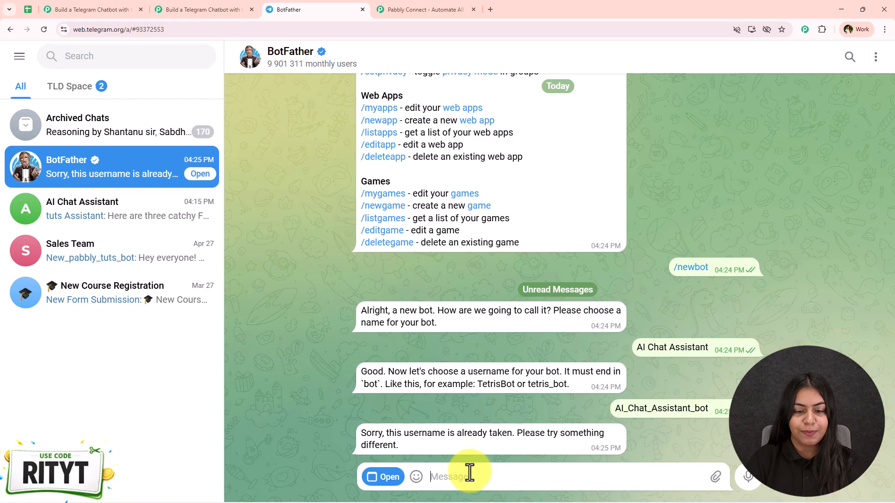
pyautogui.hotkey('ctrl', 'v')
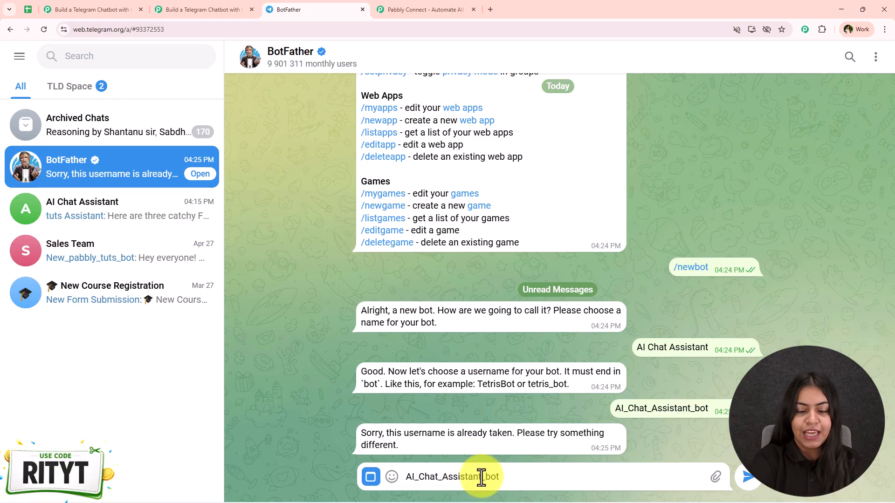
pyautogui.click(748, 477)
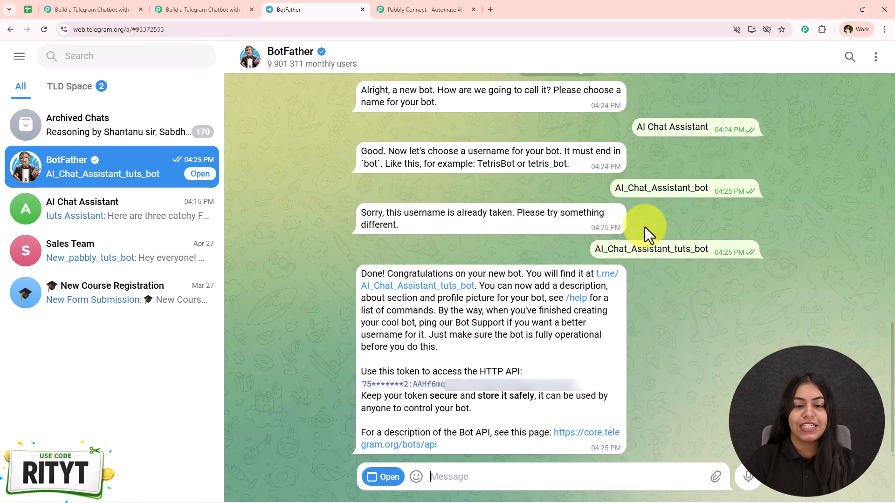
pyautogui.moveTo(583, 241); pyautogui.dragTo(719, 257)
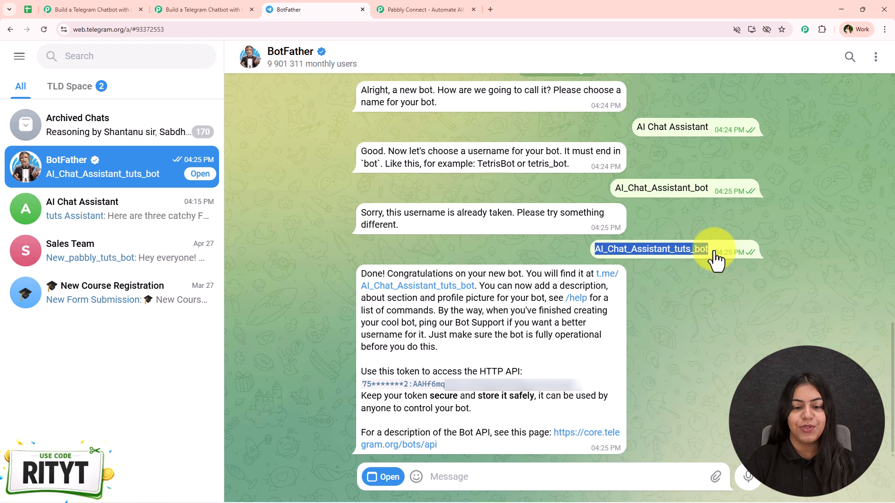
pyautogui.click(713, 336)
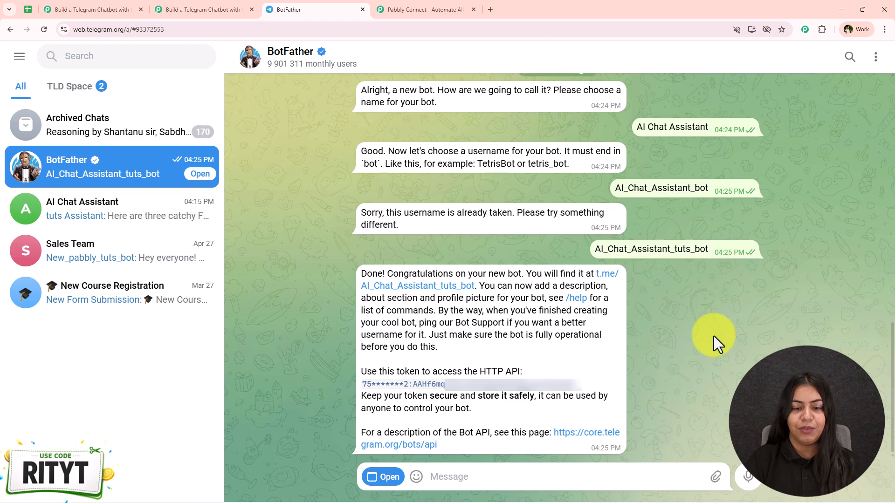
# Step: Copy the bot's API token from BotFather, paste it into the Token field of the Pabbly Connect connection, and save it
pyautogui.click(532, 387)
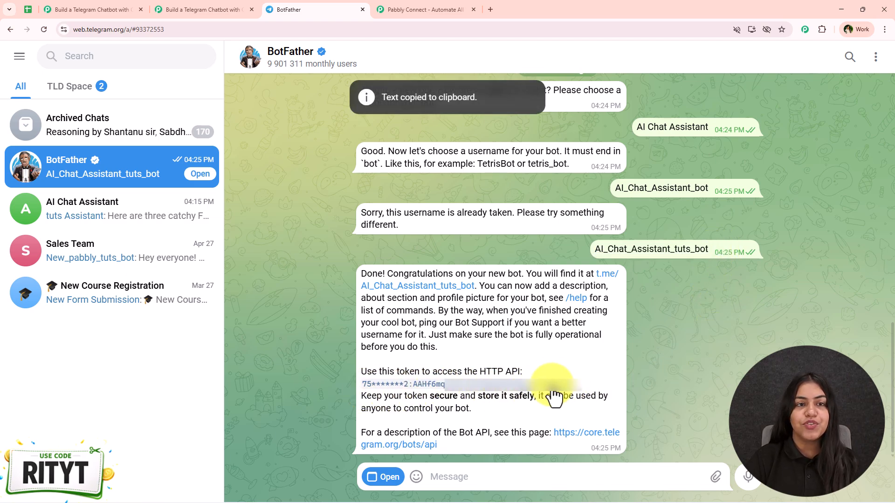
pyautogui.click(235, 8)
pyautogui.click(529, 257)
pyautogui.hotkey('ctrl', 'v')
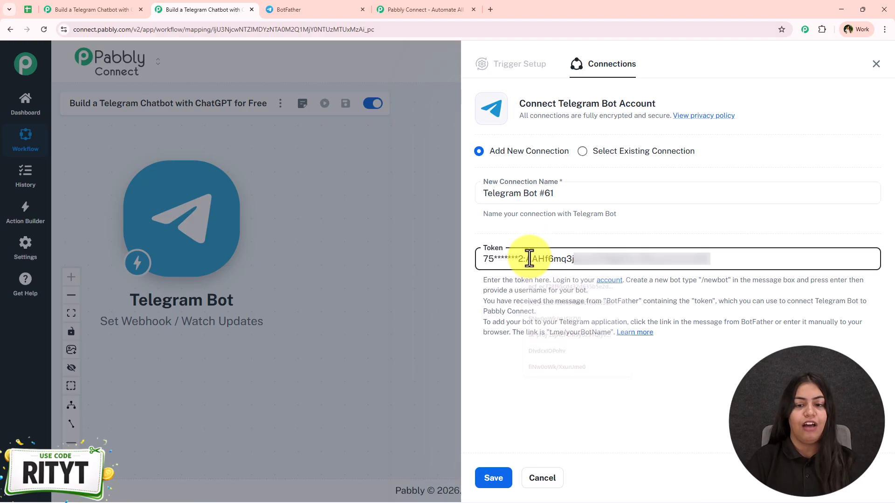
pyautogui.click(497, 479)
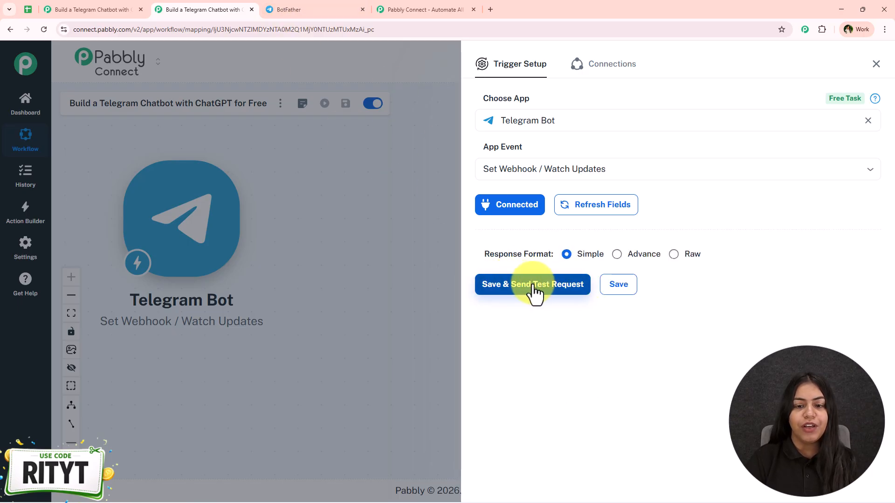
# Step: Copy the bot username AI_Chat_Assistant_tuts_bot from the BotFather chat in Telegram and add that bot as a member of the AI Chat Assistant group
pyautogui.click(292, 10)
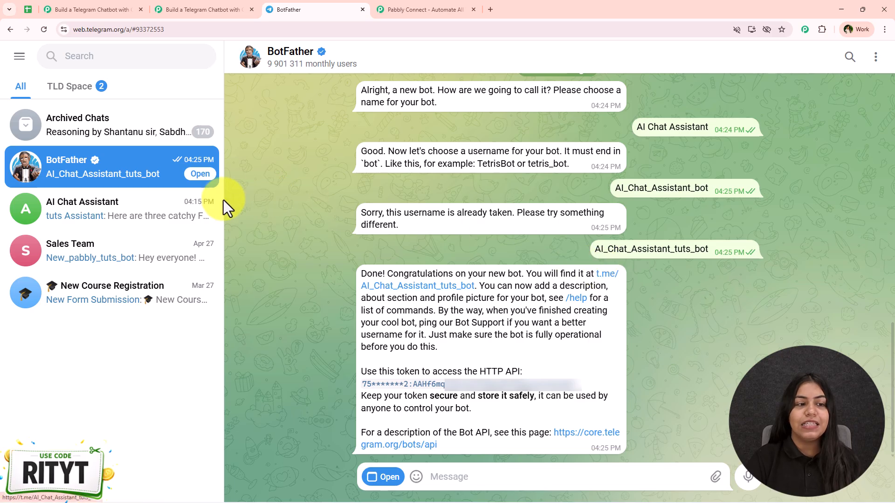
pyautogui.doubleClick(679, 251)
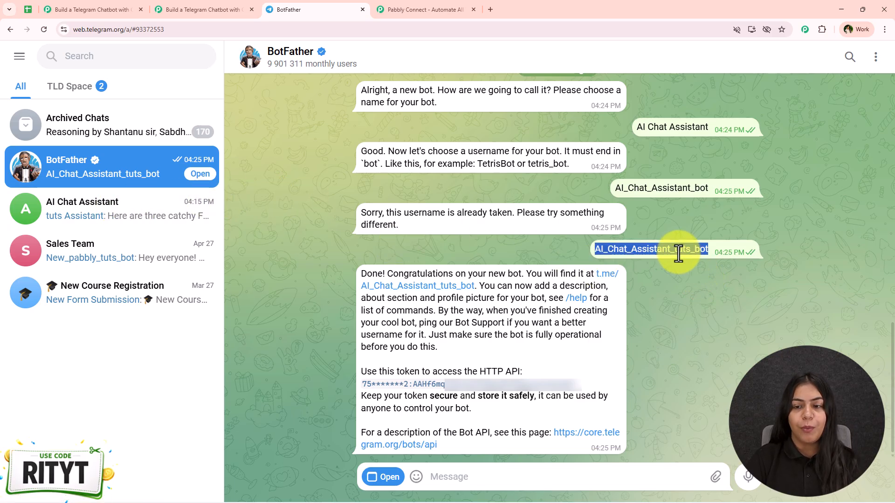
pyautogui.click(132, 226)
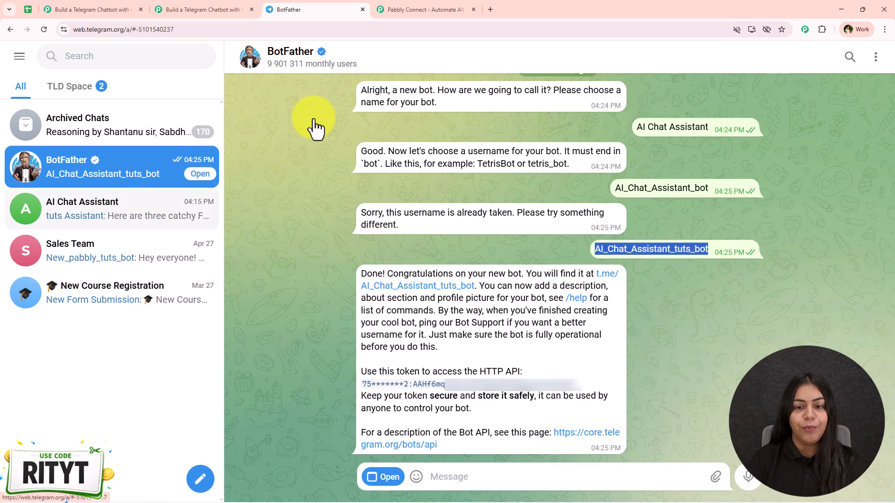
pyautogui.scroll(5, 552, 321)
pyautogui.scroll(-5, 466, 243)
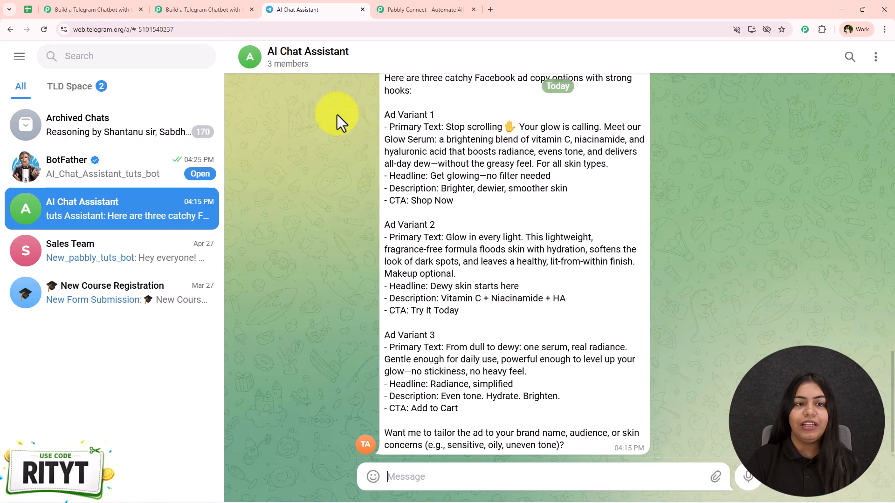
pyautogui.click(322, 54)
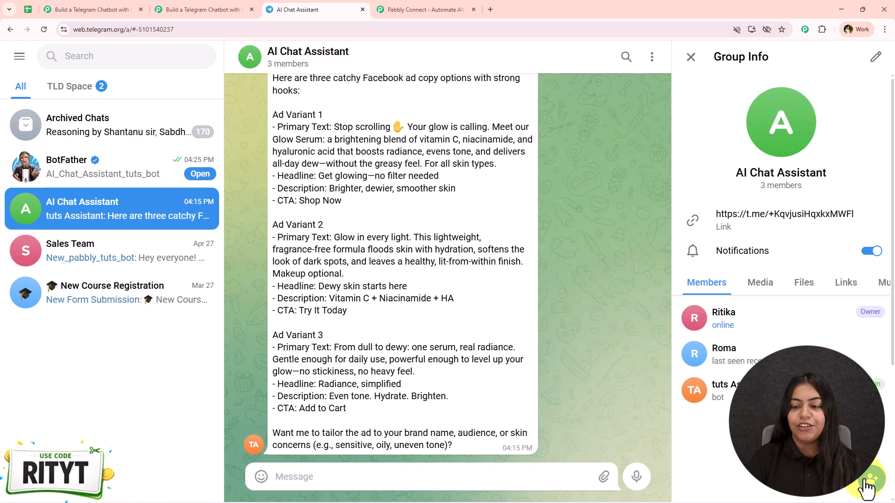
pyautogui.click(869, 480)
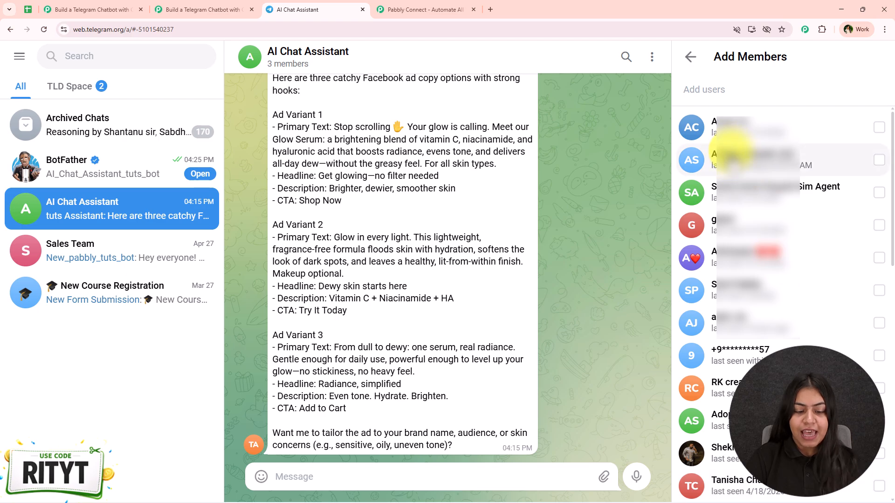
pyautogui.hotkey('ctrl', 'v')
pyautogui.click(879, 142)
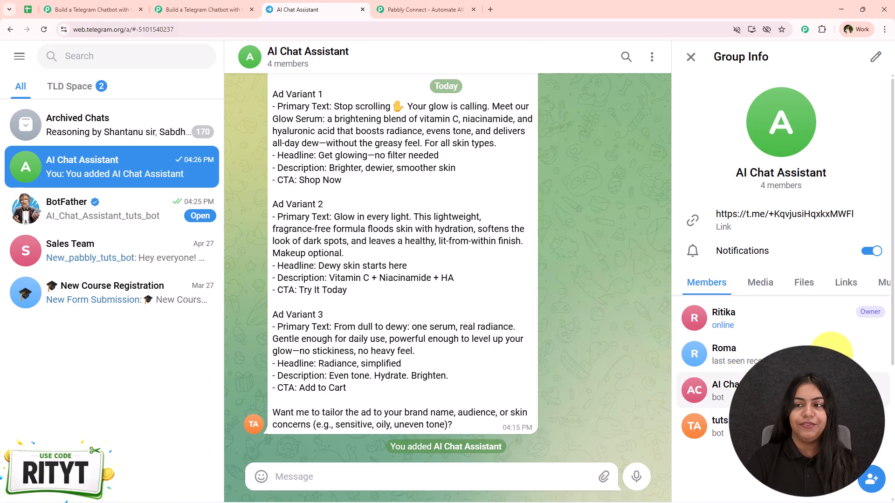
# Step: Promote the AI Chat Assistant bot to administrator of the group with its default rights and close the group info
pyautogui.click(875, 56)
pyautogui.scroll(-1, 769, 322)
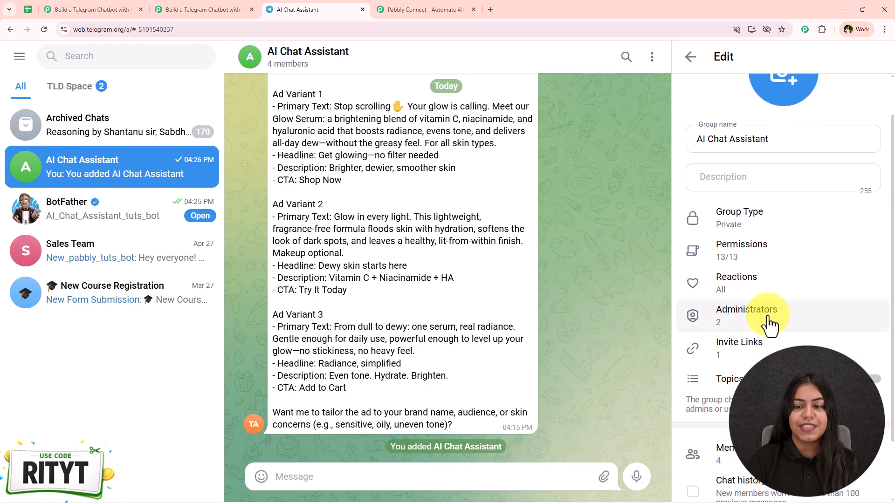
pyautogui.click(740, 313)
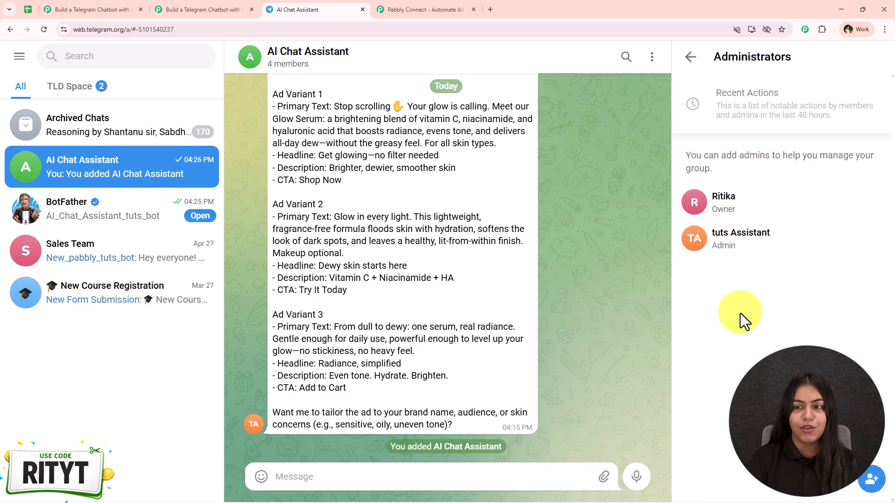
pyautogui.click(870, 480)
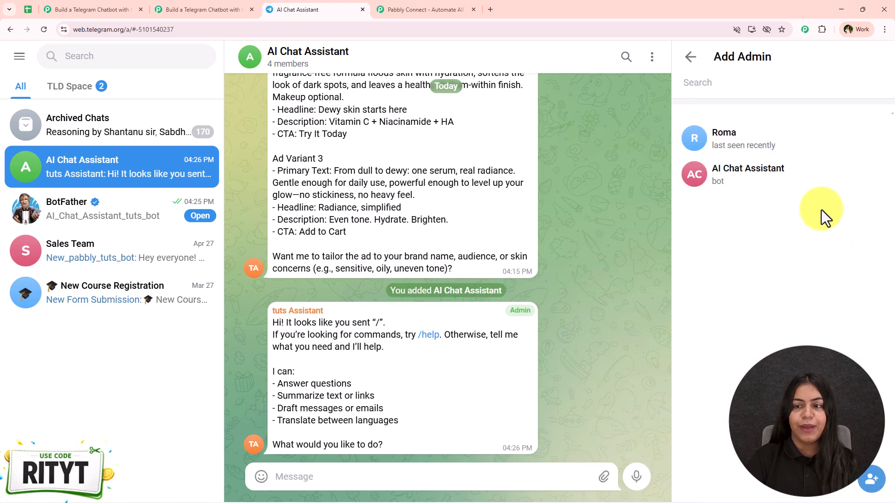
pyautogui.click(746, 173)
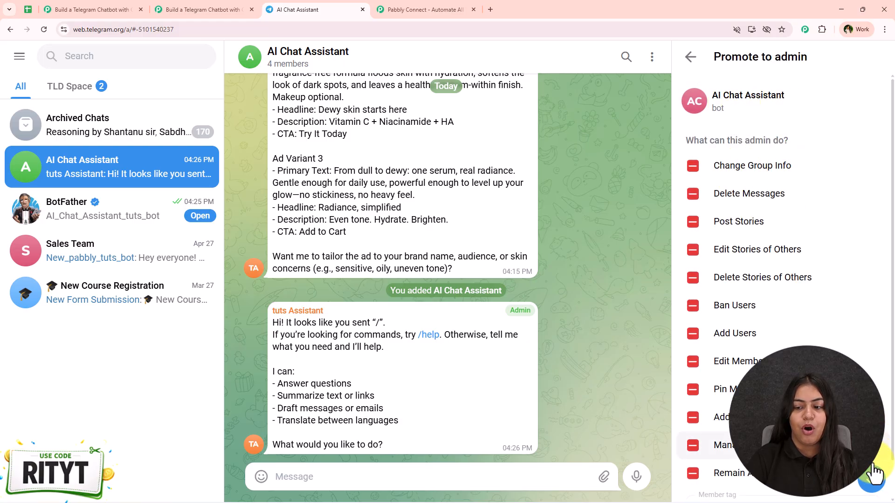
pyautogui.click(869, 483)
pyautogui.click(870, 485)
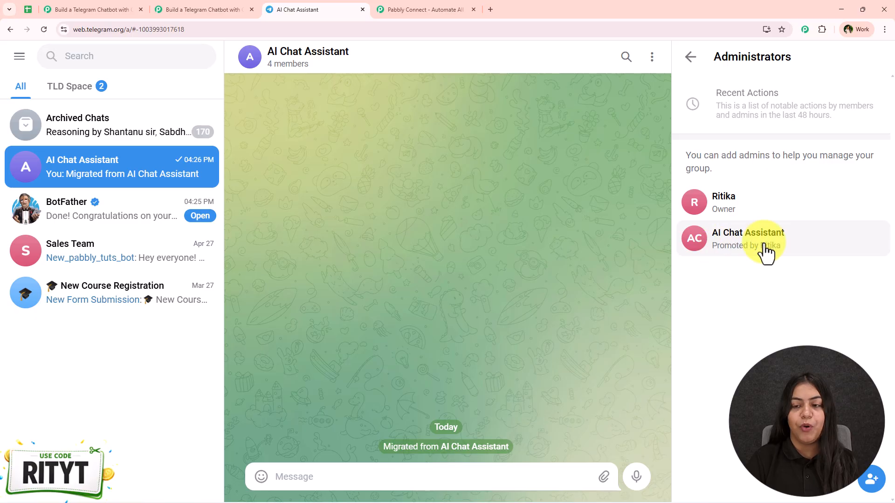
pyautogui.click(690, 56)
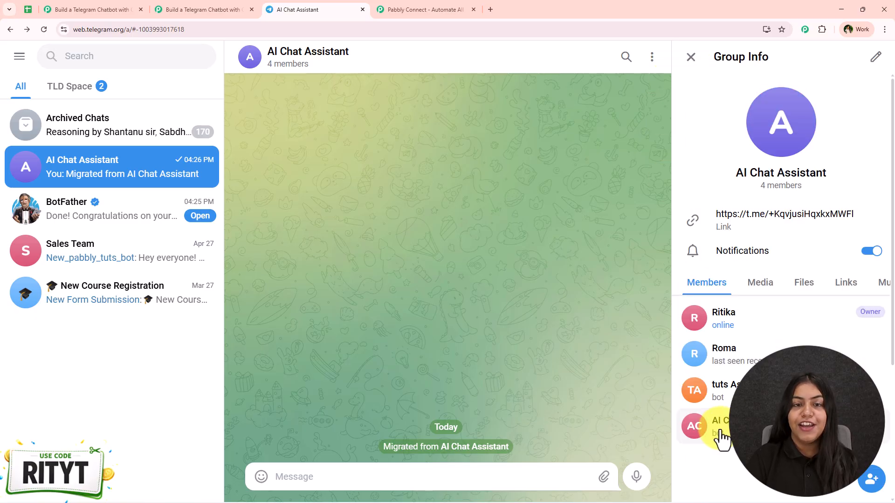
pyautogui.click(691, 57)
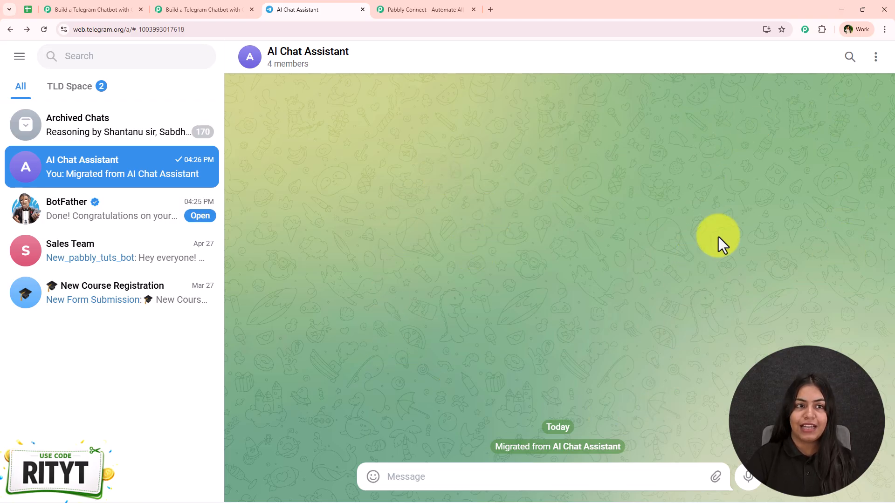
# Step: Start a trigger test in Pabbly Connect and message the Telegram group "Write a product description for a rose toner focusing on hydration, freshness, and natural ingredients."
pyautogui.click(189, 8)
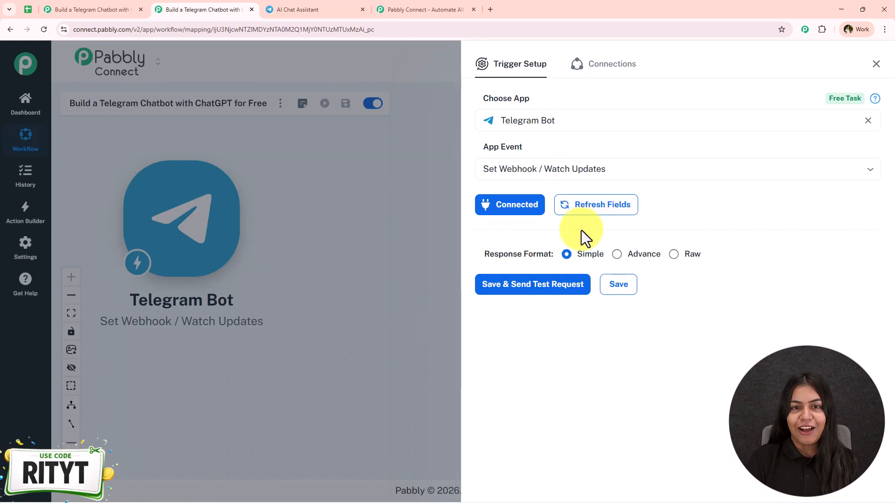
pyautogui.click(548, 285)
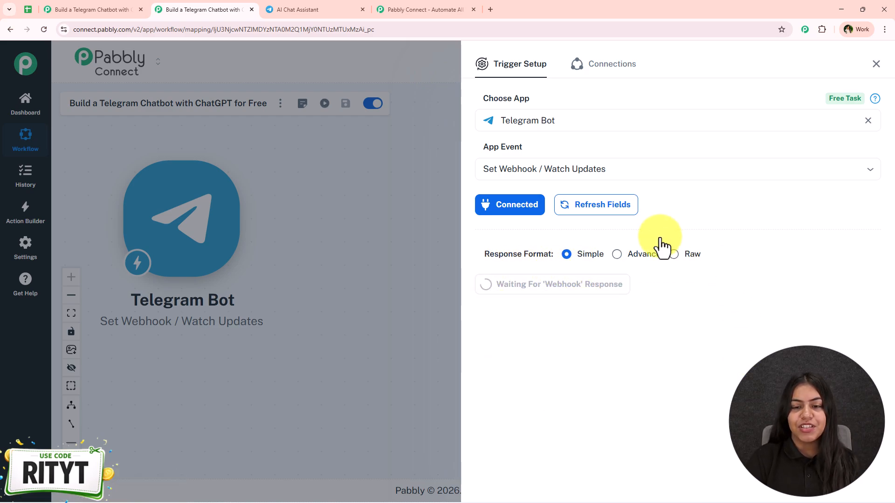
pyautogui.click(303, 10)
pyautogui.click(424, 471)
pyautogui.write('Write a product description for a rose toner focusing on hydration, freshness, and natural ingredients.')
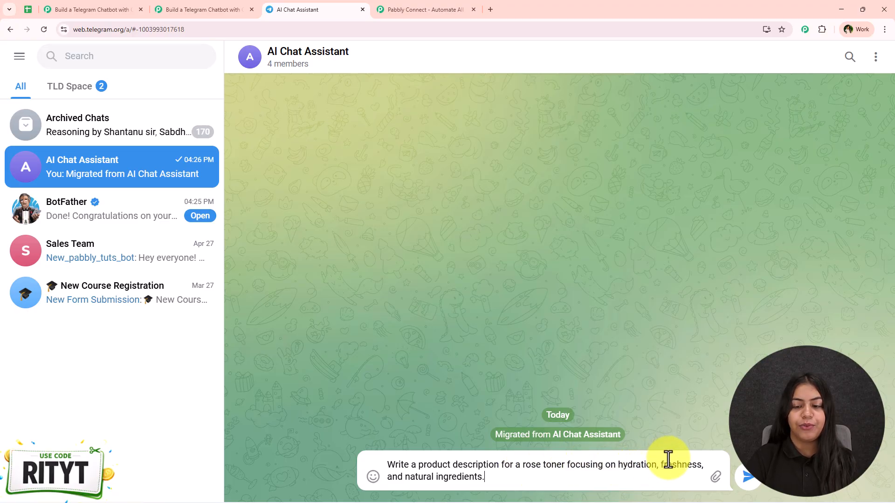
pyautogui.click(747, 478)
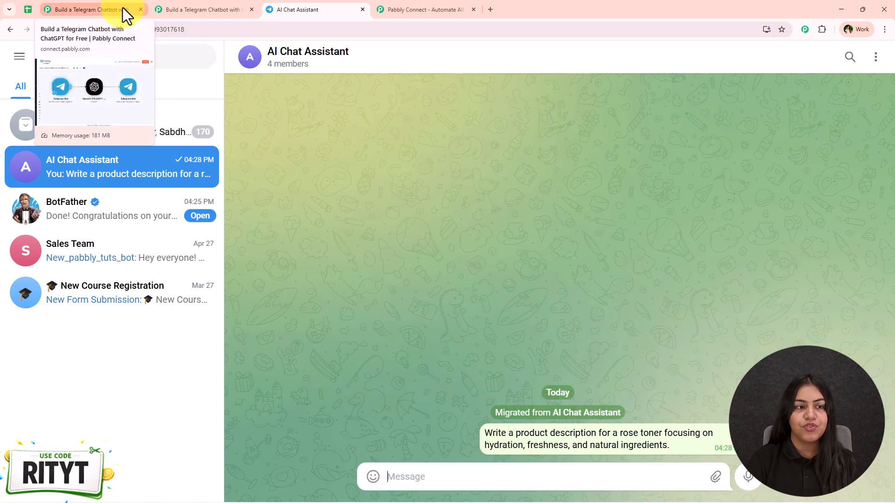
# Step: Examine the webhook response received in Pabbly Connect, including the full message text and the chat details, and close the trigger setup
pyautogui.click(157, 10)
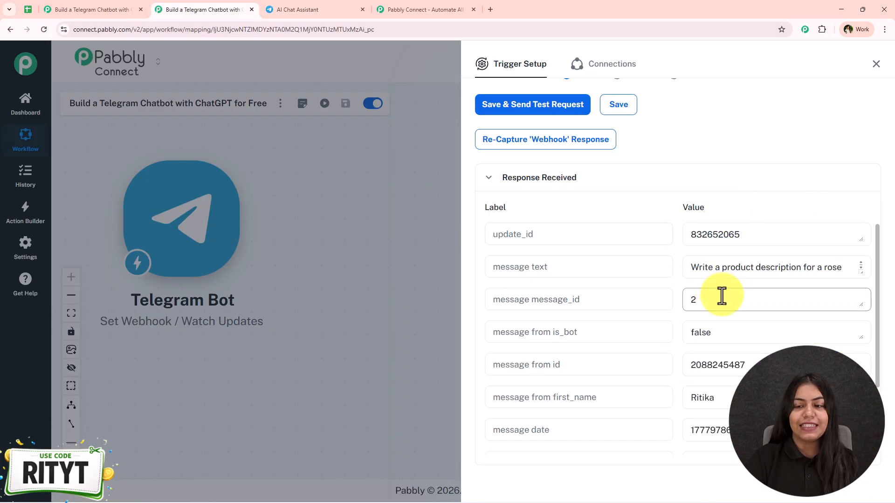
pyautogui.moveTo(860, 272); pyautogui.dragTo(857, 310)
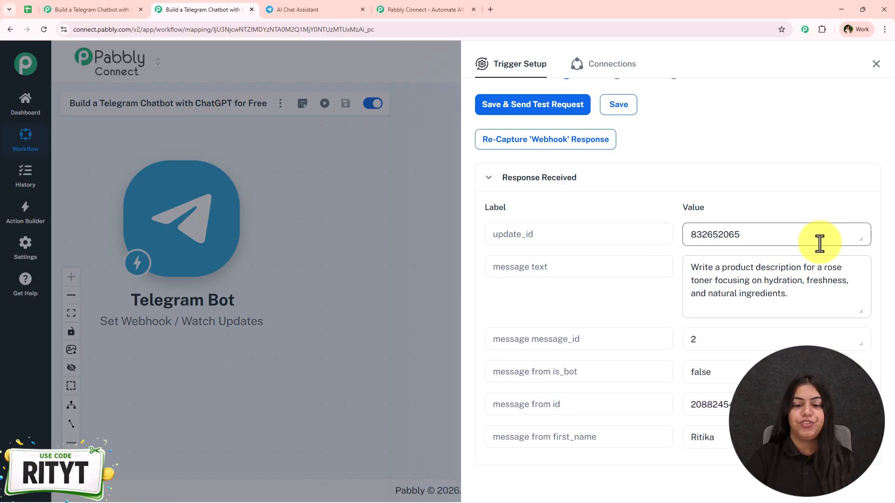
pyautogui.scroll(-3, 641, 279)
pyautogui.scroll(-1, 639, 301)
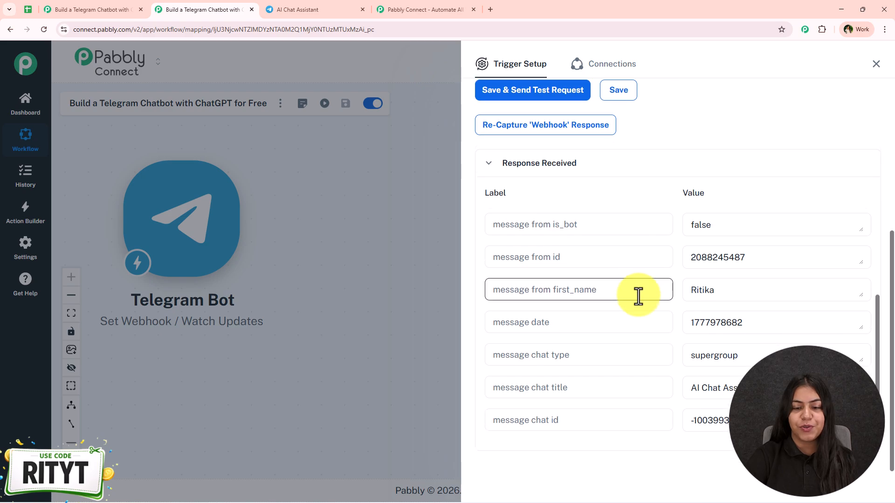
pyautogui.click(880, 67)
# Step: Add an OpenAI (ChatGPT, DALL-E, Whisper) action after the Telegram trigger with the ChatGPT event and open its connection setup
pyautogui.click(237, 226)
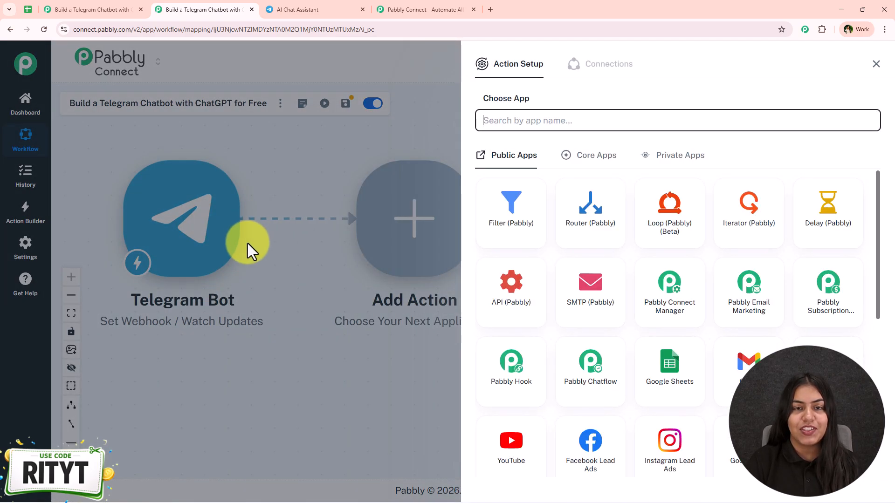
pyautogui.click(532, 122)
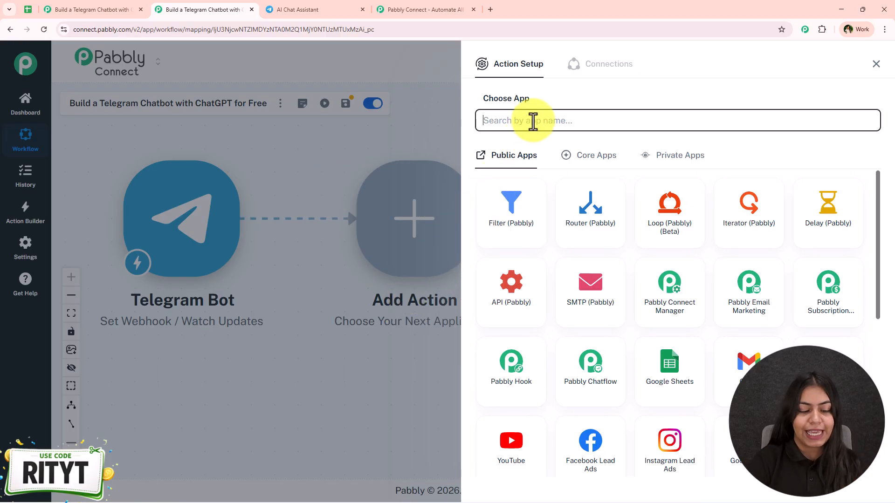
pyautogui.write('Open')
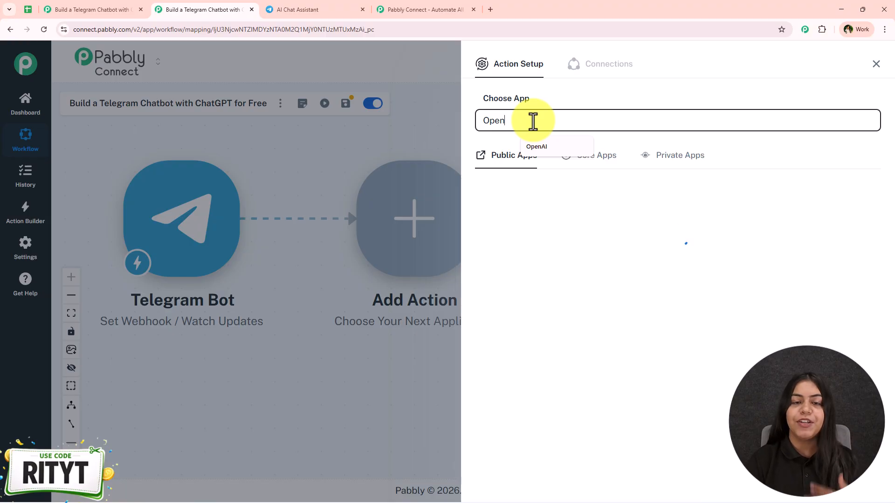
pyautogui.click(590, 212)
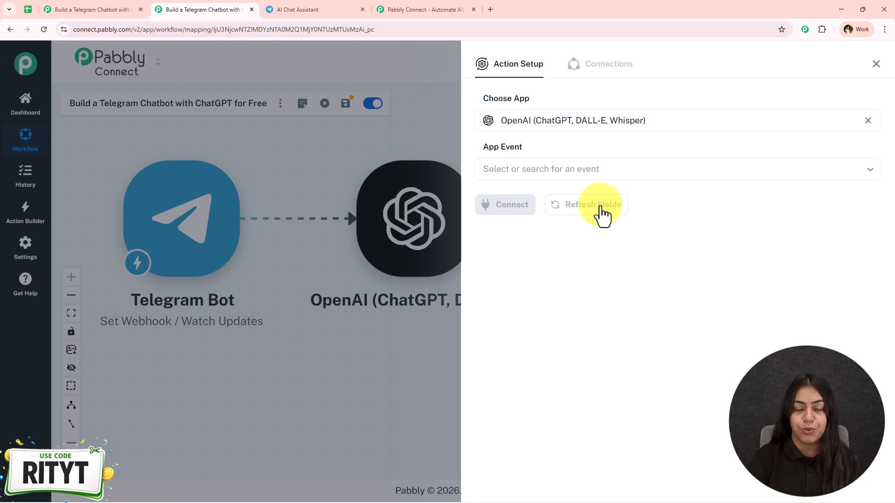
pyautogui.click(523, 168)
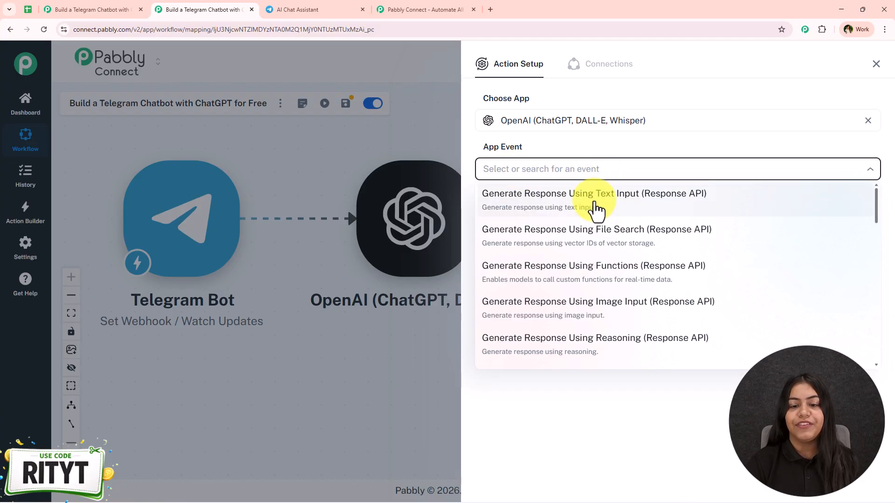
pyautogui.write('chat')
pyautogui.click(535, 194)
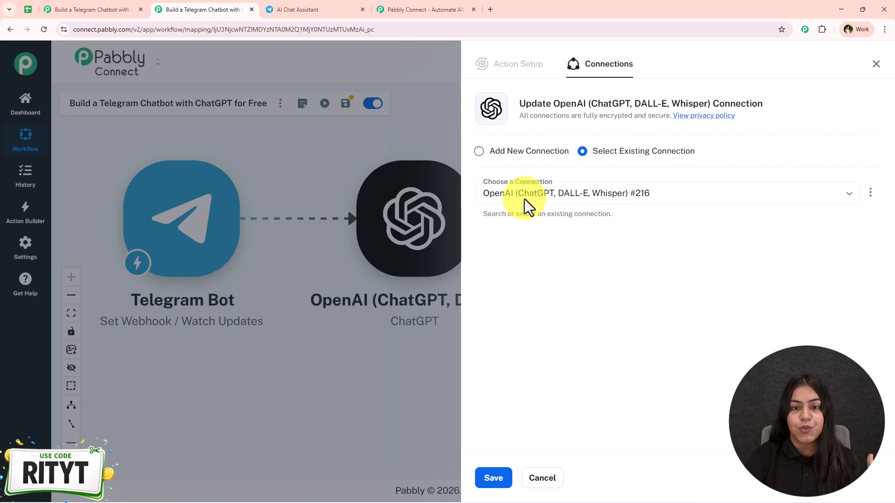
# Step: Begin a new OpenAI connection and create a secret key with all permissions for the default project on the OpenAI API keys page
pyautogui.click(518, 153)
pyautogui.click(518, 260)
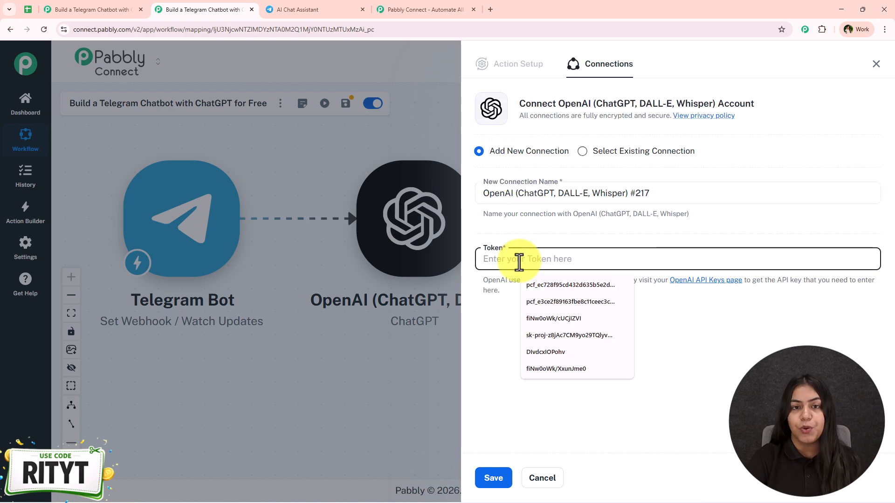
pyautogui.click(696, 281)
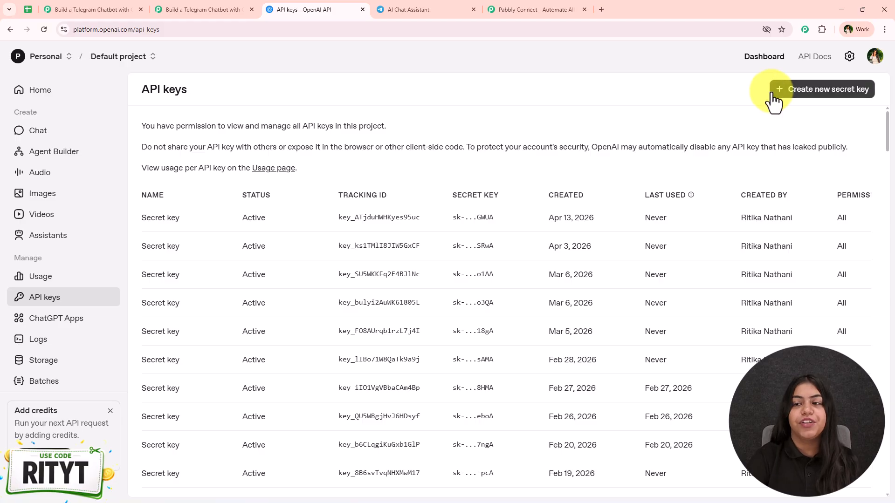
pyautogui.click(776, 91)
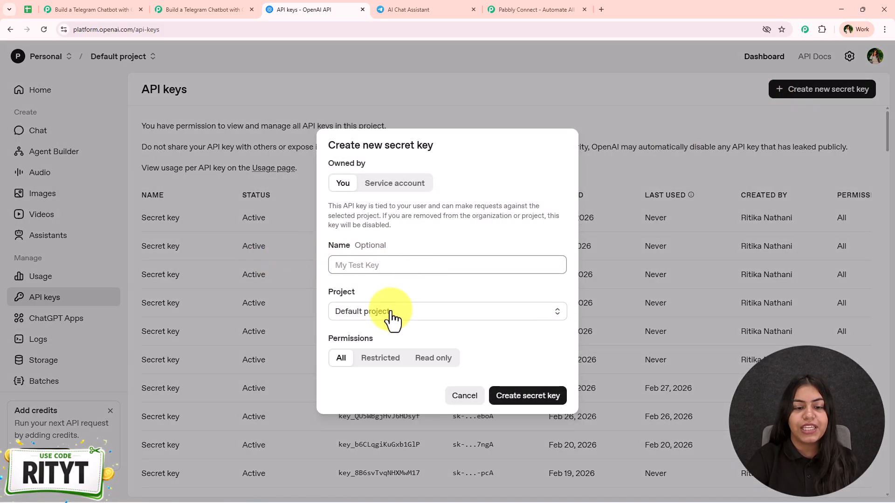
pyautogui.click(511, 401)
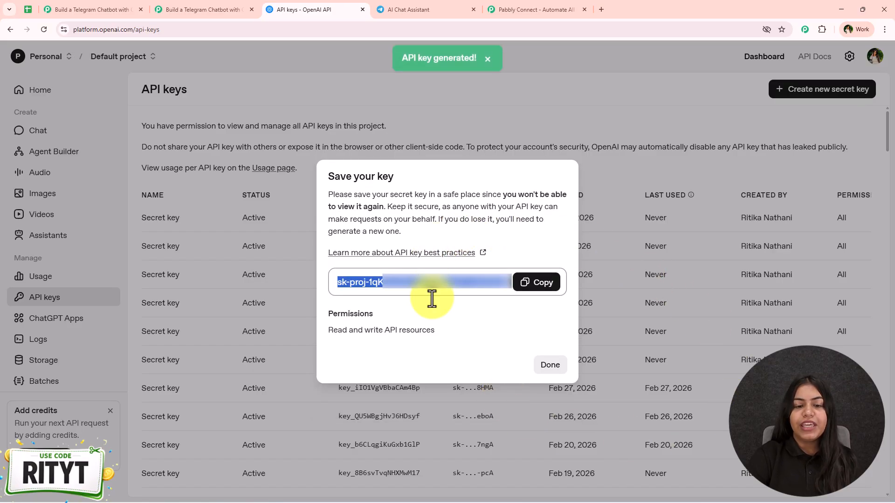
pyautogui.click(550, 364)
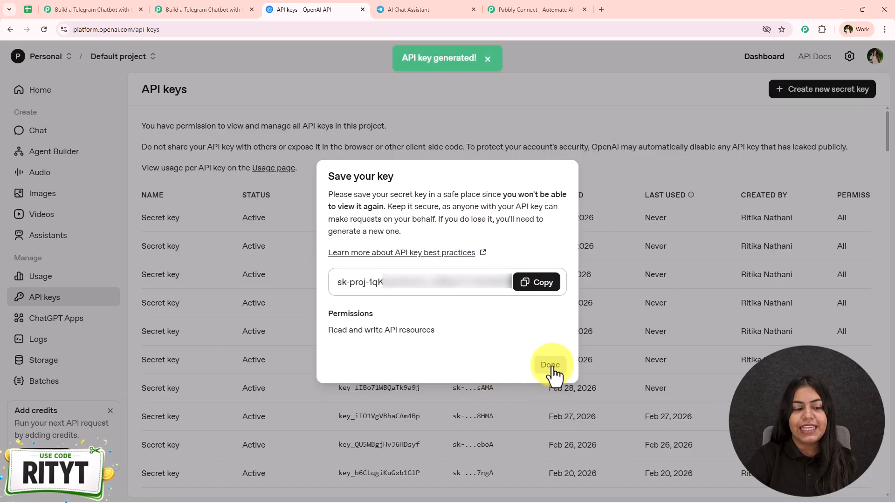
# Step: Return to the new workflow in Pabbly Connect and link the ChatGPT action to the existing connection OpenAI (ChatGPT, DALL-E, Whisper) #216
pyautogui.click(202, 9)
pyautogui.click(499, 258)
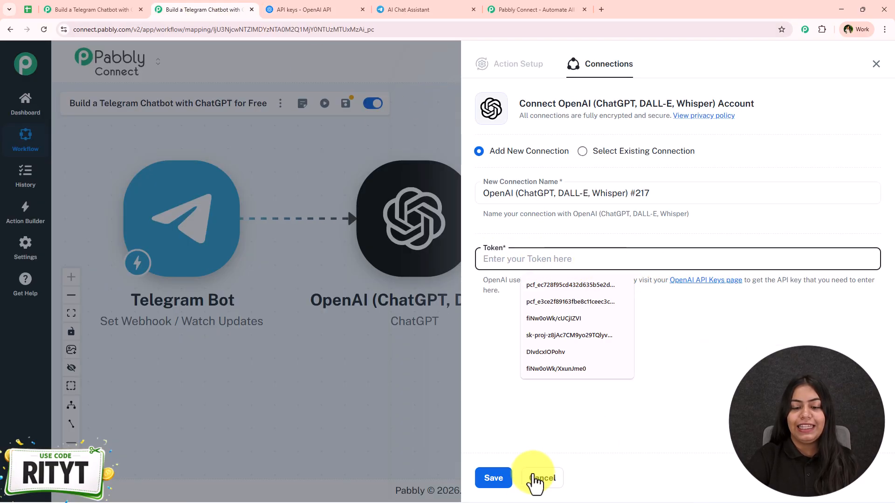
pyautogui.click(496, 435)
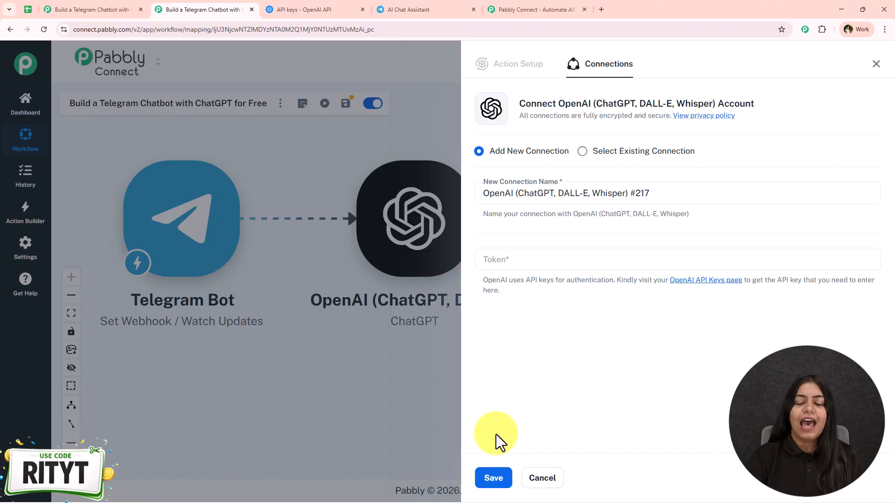
pyautogui.click(618, 161)
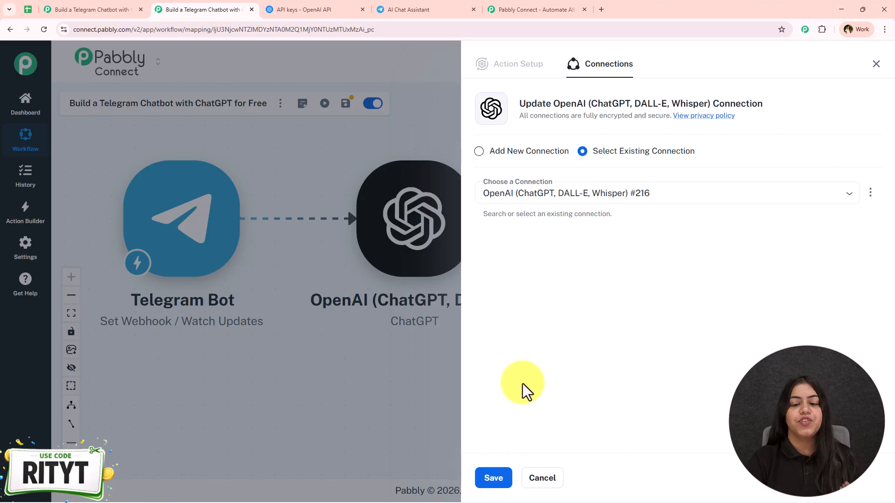
pyautogui.click(498, 479)
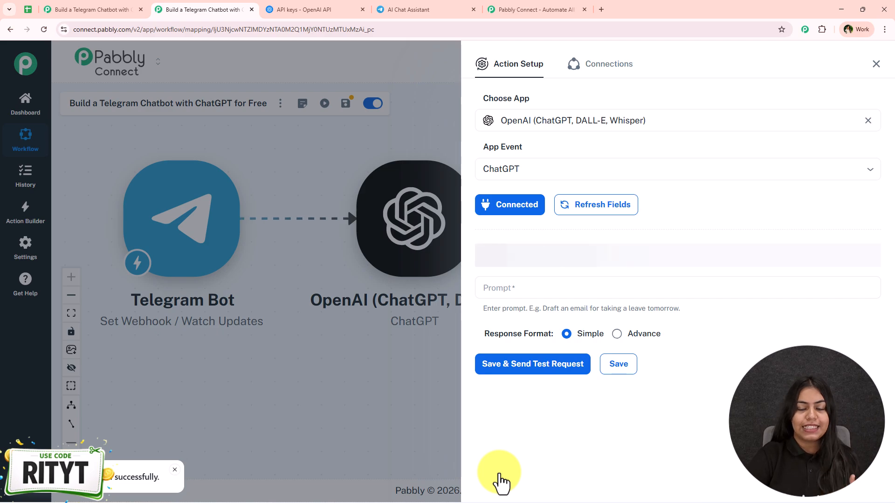
# Step: Set the AI model of the ChatGPT action to gpt-5
pyautogui.click(516, 257)
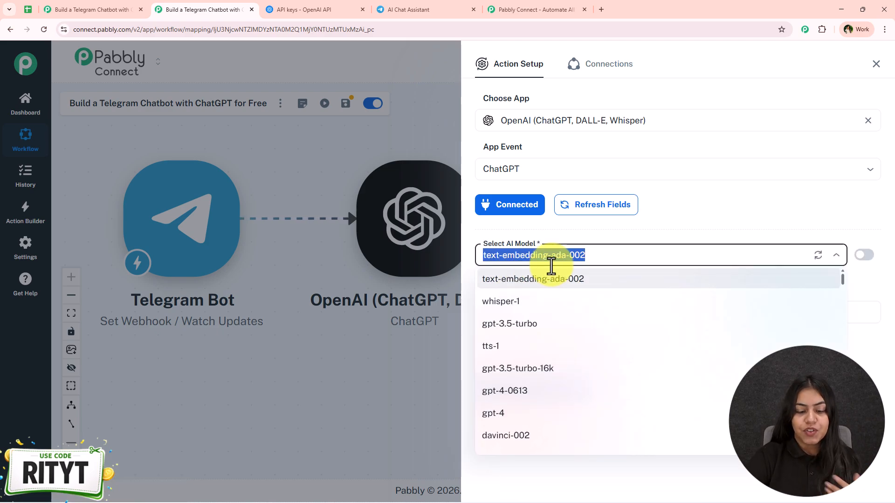
pyautogui.write('5')
pyautogui.scroll(-10, 561, 280)
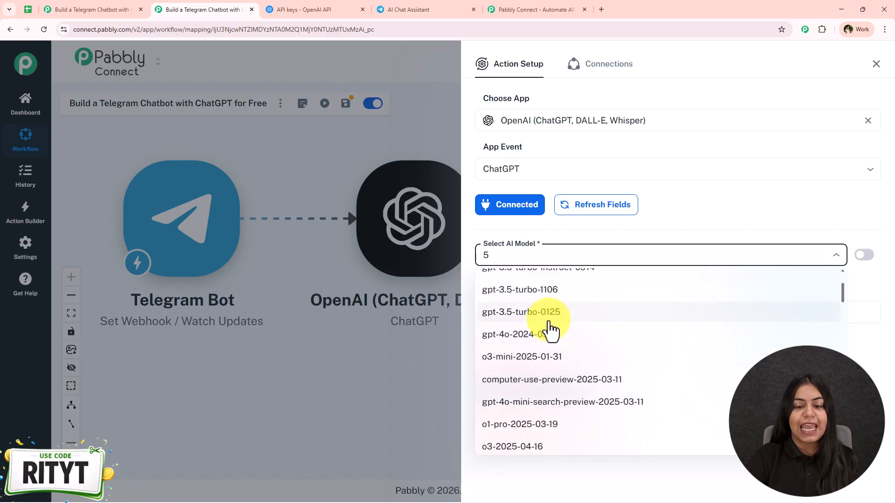
pyautogui.scroll(-3, 551, 336)
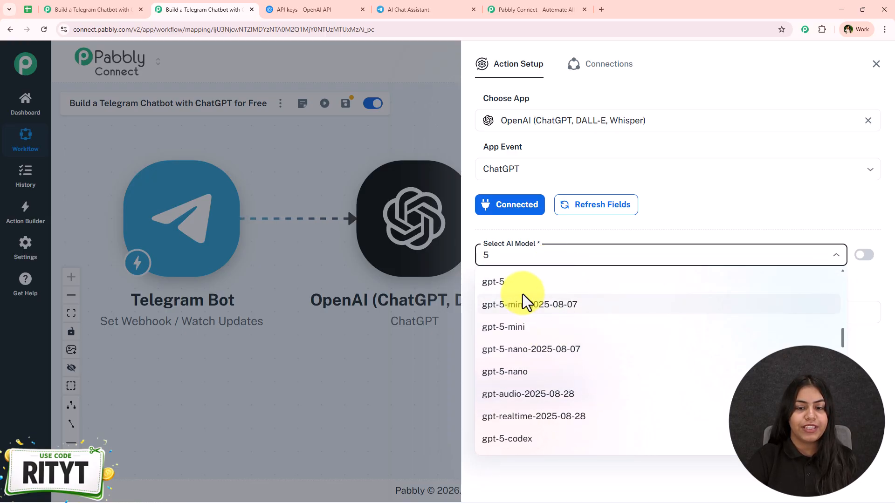
pyautogui.click(512, 281)
# Step: Copy the full assistant prompt from the ChatGPT action in the other workflow copy and paste it into this action's prompt
pyautogui.click(511, 315)
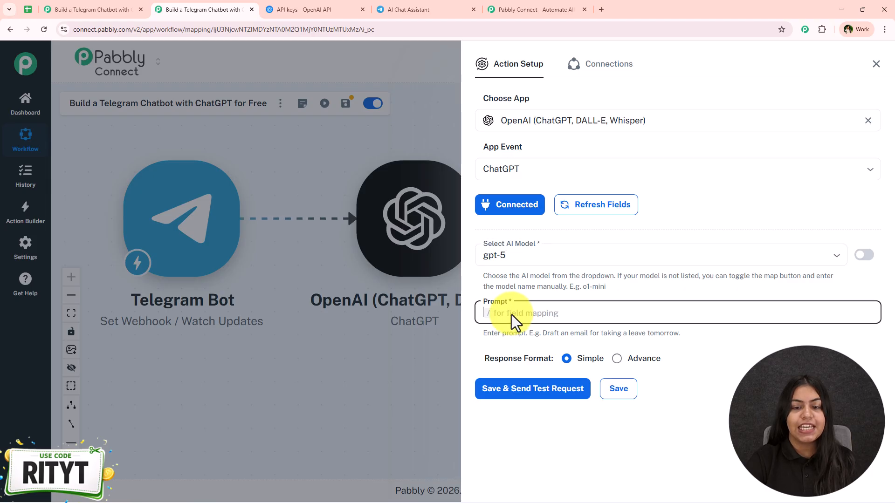
pyautogui.click(88, 10)
pyautogui.click(464, 259)
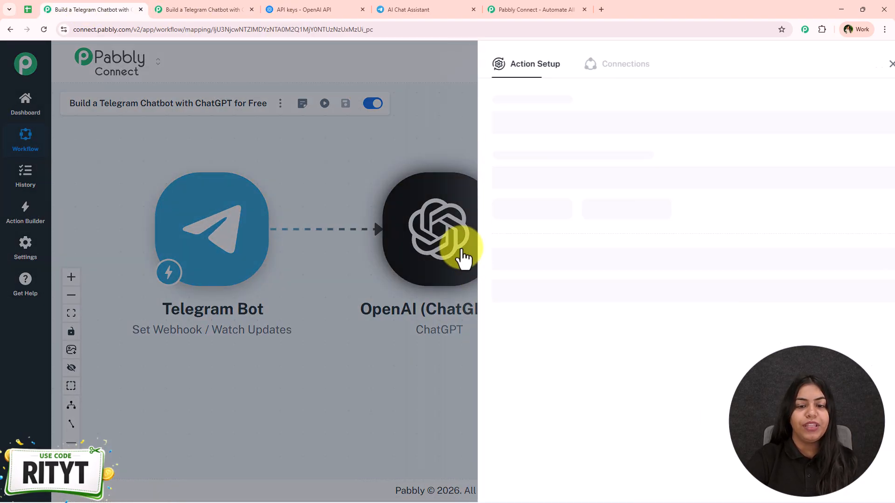
pyautogui.hotkey('ctrl', 'a')
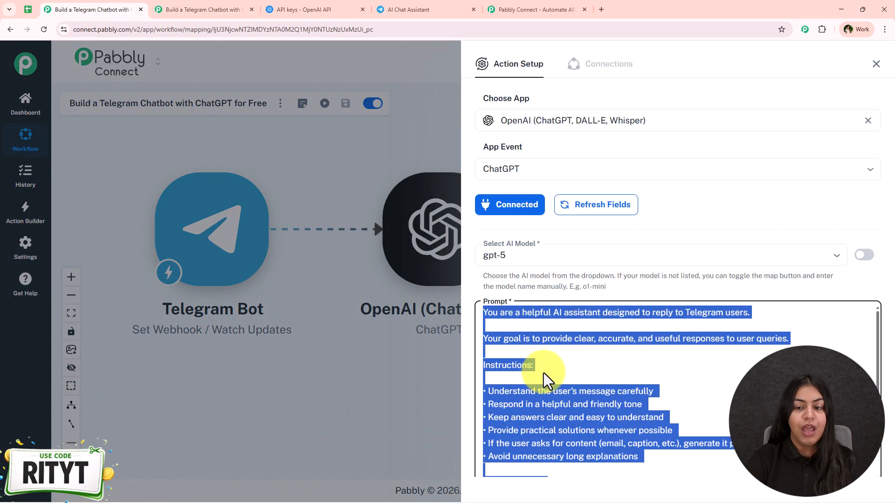
pyautogui.click(230, 9)
pyautogui.click(586, 313)
pyautogui.hotkey('ctrl', 'v')
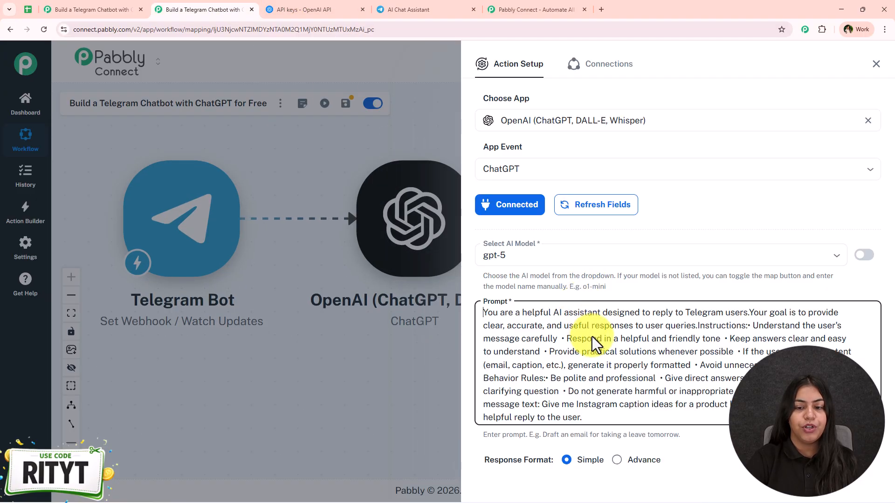
# Step: Add line breaks to the prompt after the opening sentence, after "Understand the user's message carefully" and before "User Message:"
pyautogui.click(752, 312)
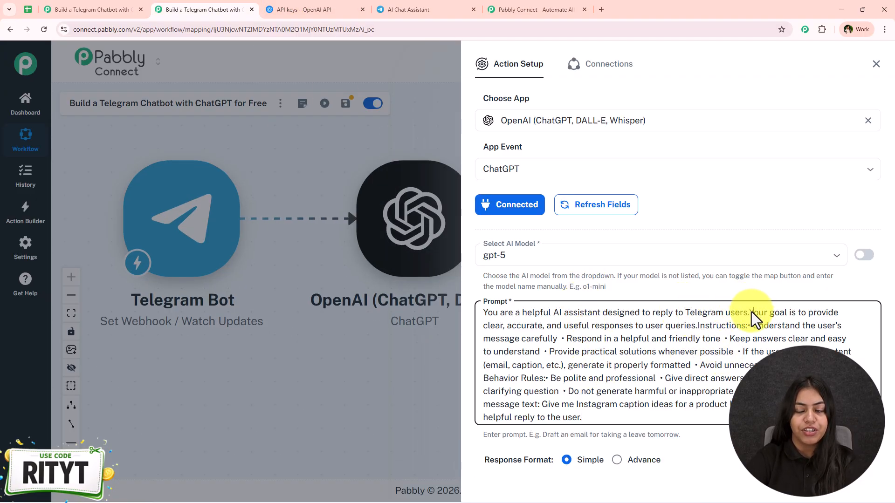
pyautogui.press('Return')
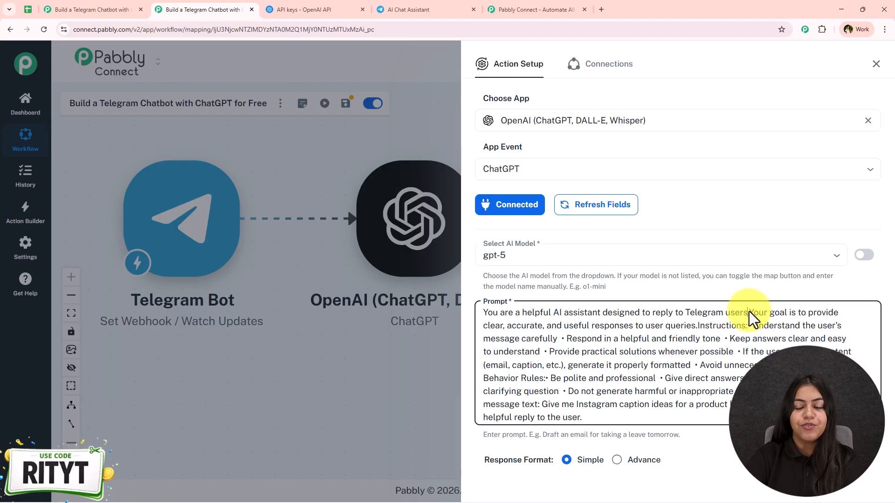
pyautogui.press('Return')
pyautogui.press('Return')
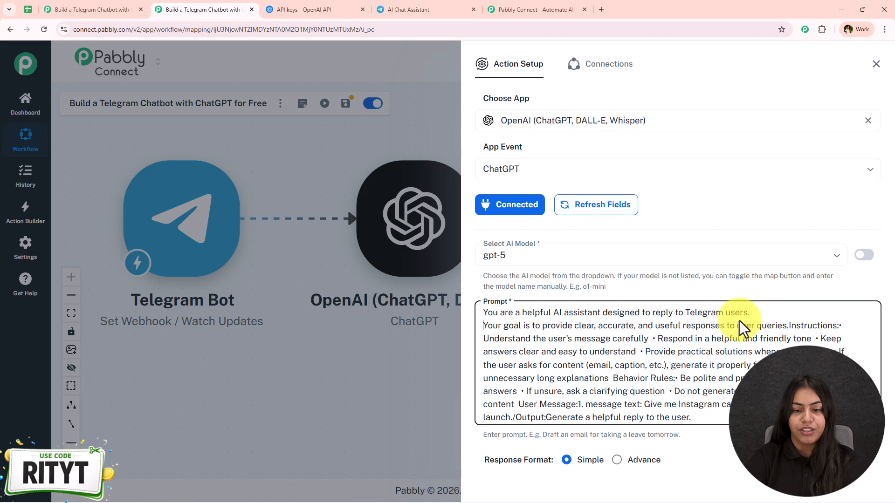
pyautogui.click(653, 355)
pyautogui.press('Return')
pyautogui.press('Return')
pyautogui.click(647, 381)
pyautogui.press('Return')
pyautogui.press('BackSpace')
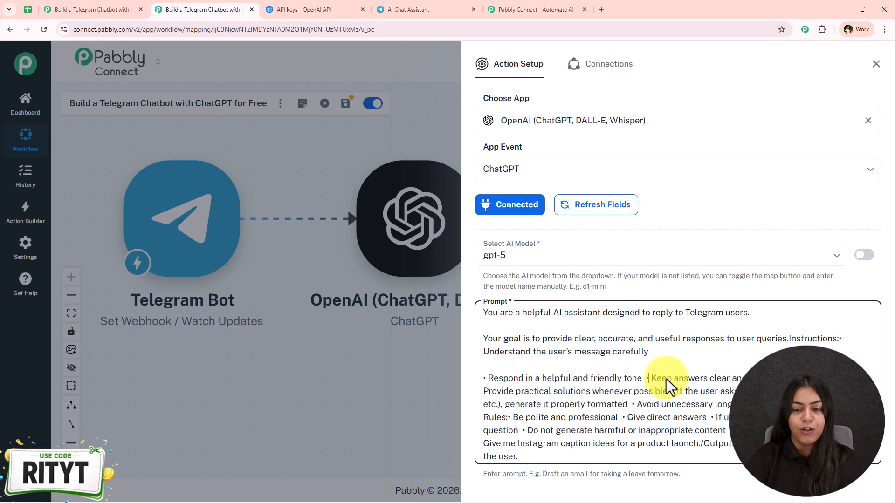
pyautogui.scroll(-1, 619, 387)
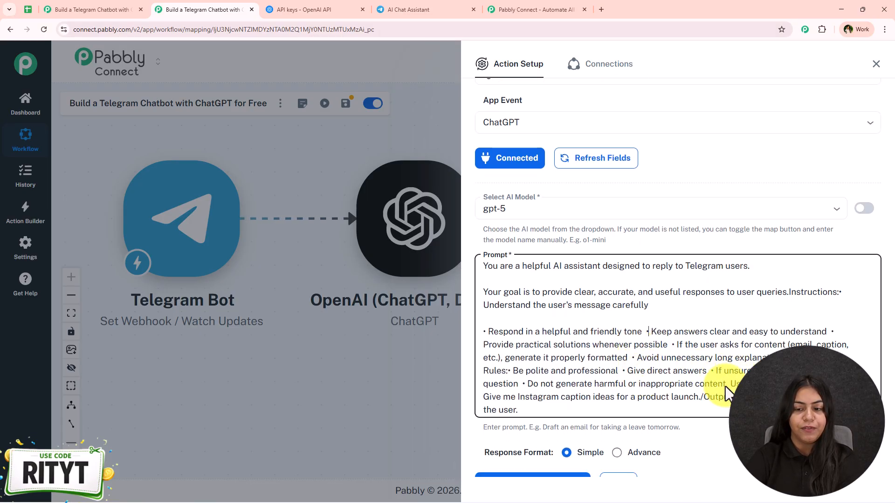
pyautogui.press('Return')
pyautogui.press('Return')
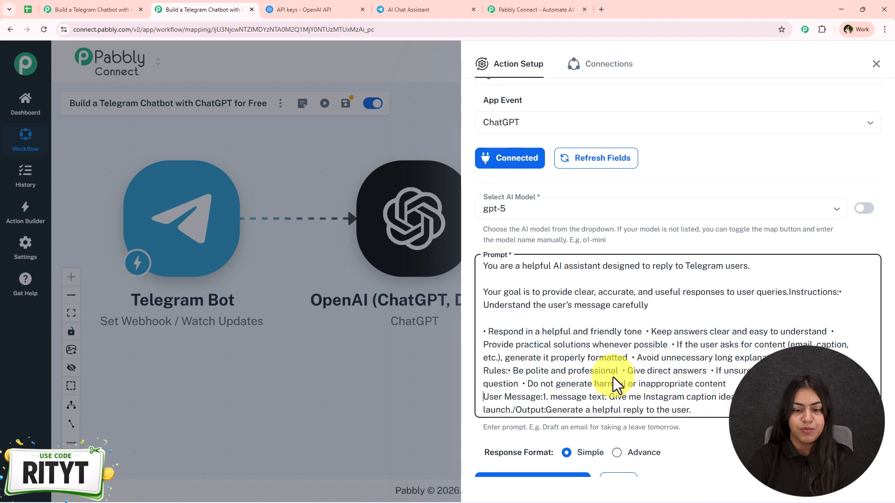
# Step: Replace the sample text after "User Message:" in the prompt with the mapped message text from the Telegram Bot trigger
pyautogui.scroll(-1, 610, 354)
pyautogui.moveTo(543, 344); pyautogui.dragTo(711, 370)
pyautogui.press('BackSpace')
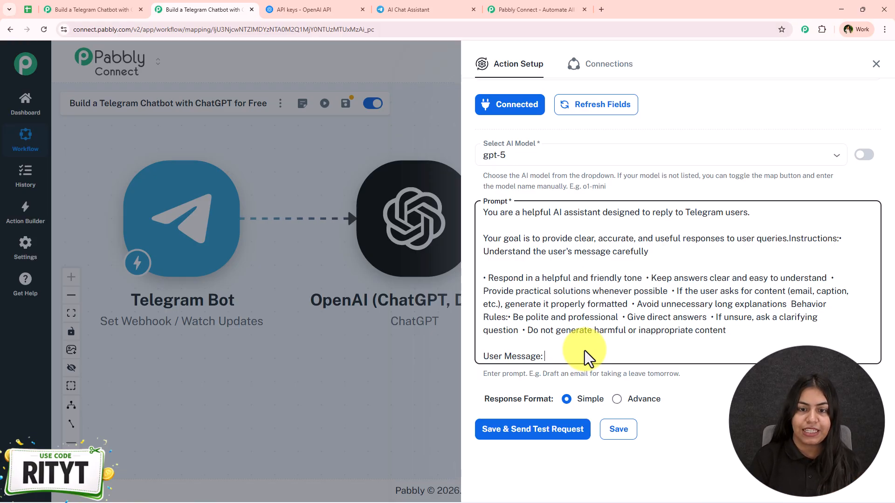
pyautogui.write('/')
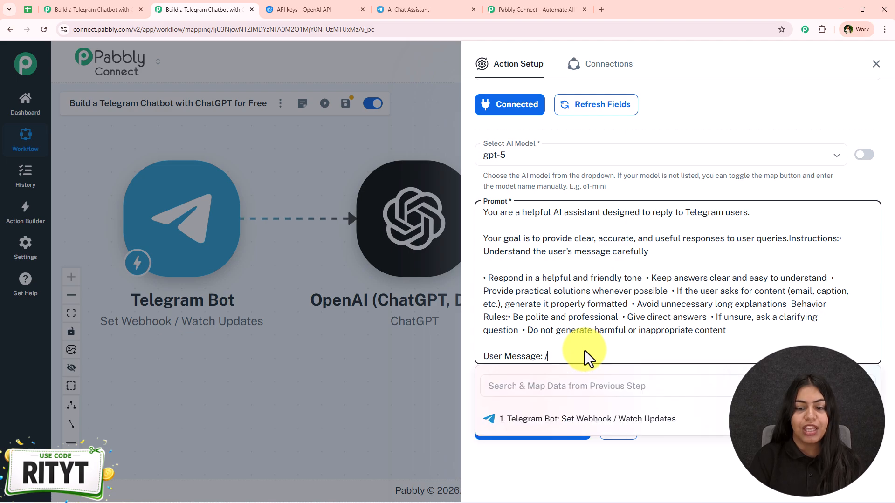
pyautogui.click(586, 418)
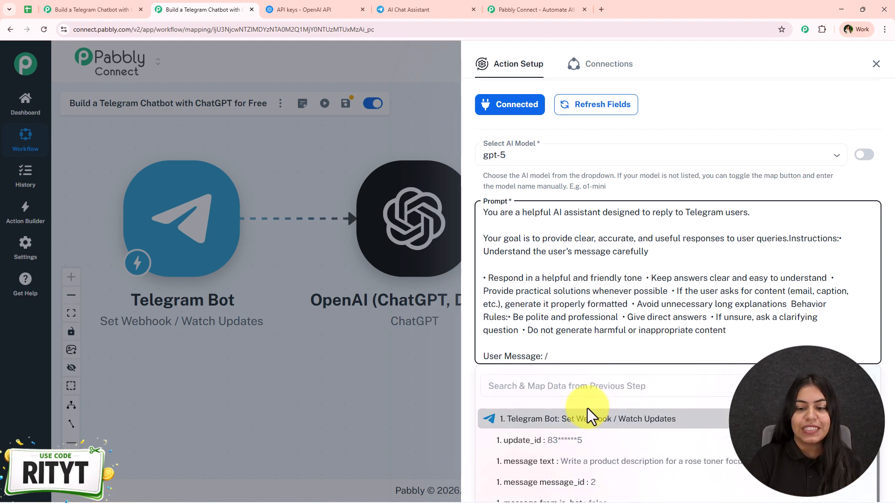
pyautogui.click(587, 466)
# Step: Save and send a test request for the ChatGPT action, examine the generated message content in the response, and close the setup
pyautogui.click(526, 443)
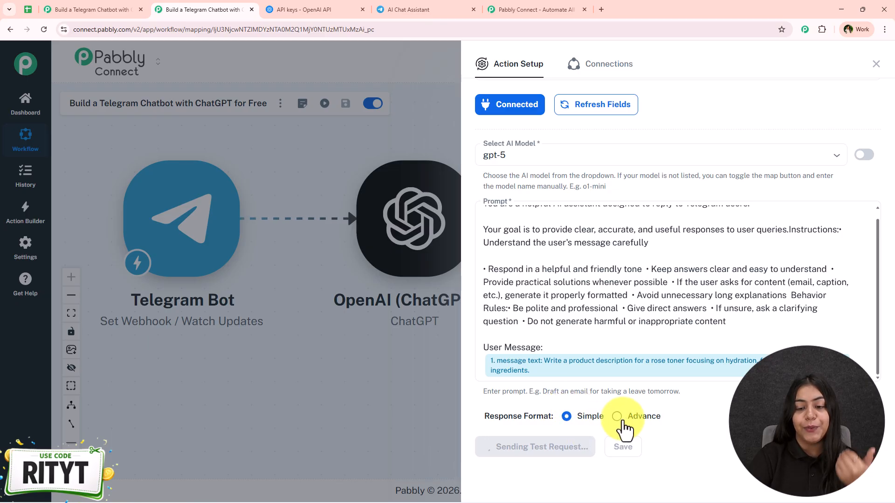
pyautogui.scroll(-1, 716, 448)
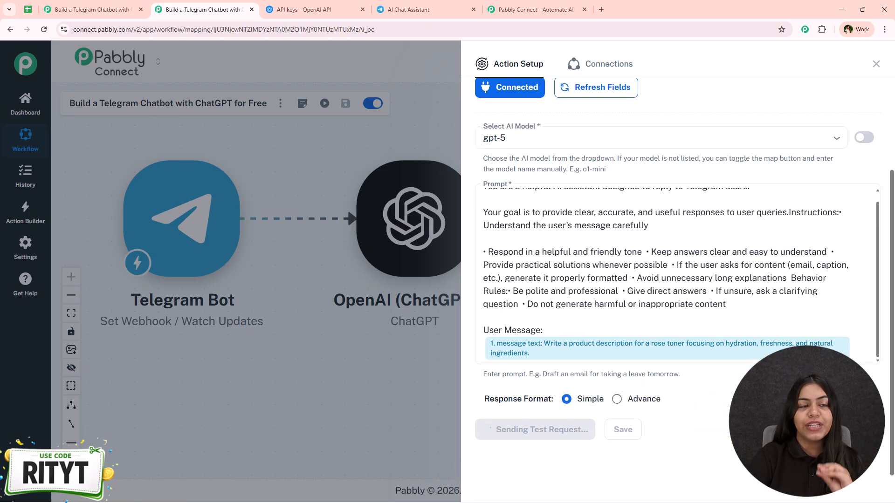
pyautogui.click(386, 10)
pyautogui.click(203, 11)
pyautogui.scroll(-5, 672, 235)
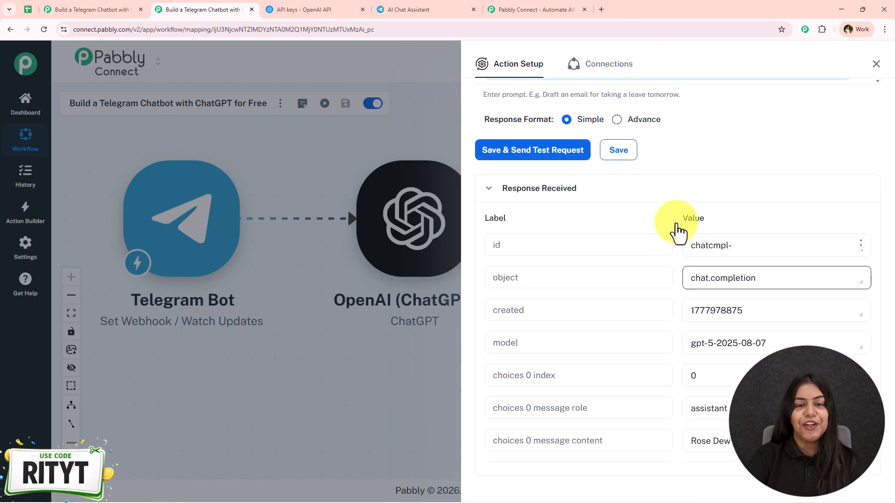
pyautogui.scroll(-2, 677, 240)
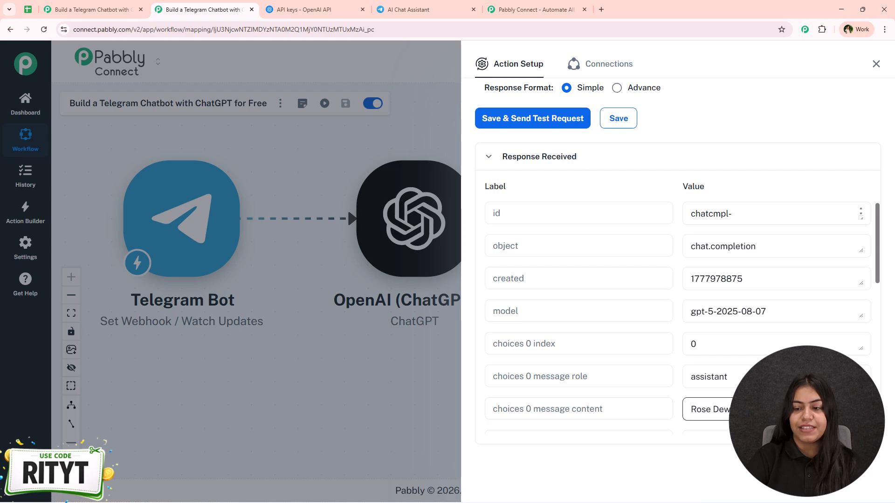
pyautogui.scroll(-4, 760, 326)
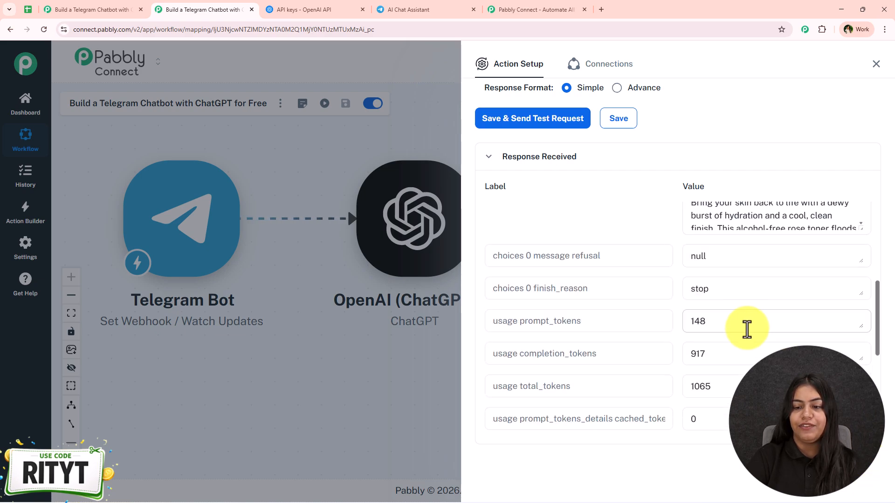
pyautogui.click(862, 229)
pyautogui.scroll(-5, 802, 338)
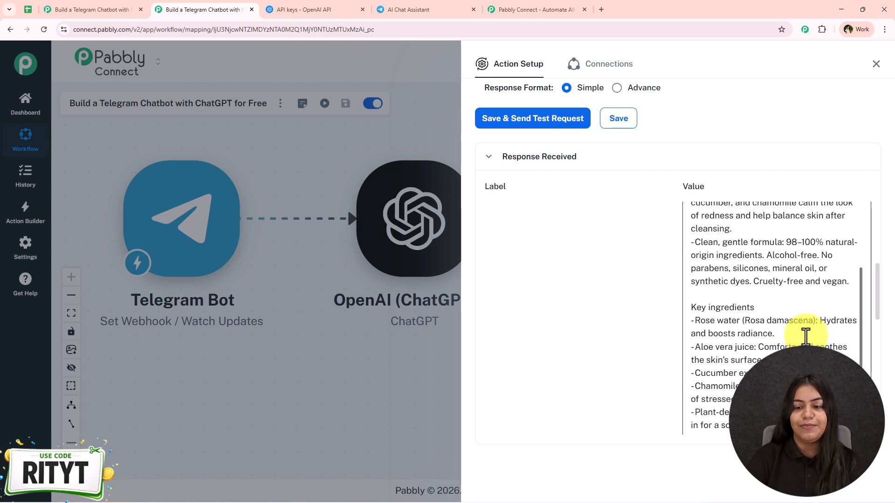
pyautogui.click(875, 63)
# Step: Add a Telegram Bot action after the OpenAI step with the event Send a Text Message or Reply
pyautogui.moveTo(349, 400); pyautogui.dragTo(234, 438)
pyautogui.click(375, 246)
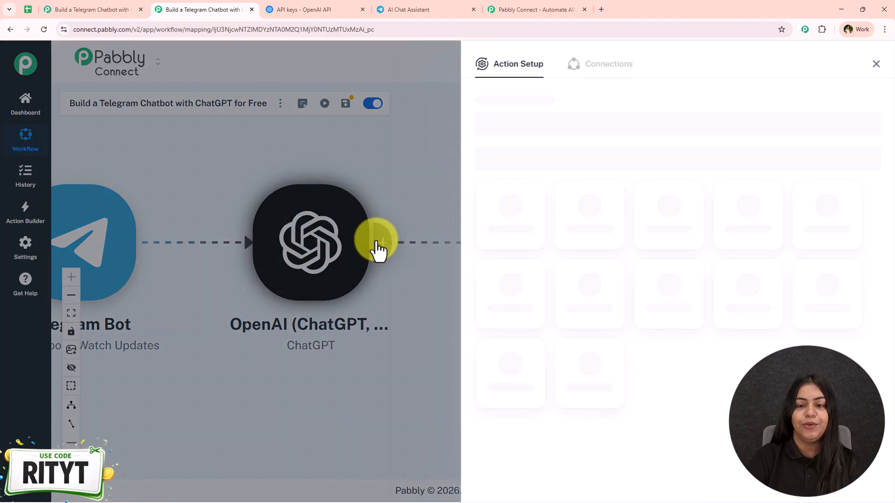
pyautogui.write('Te')
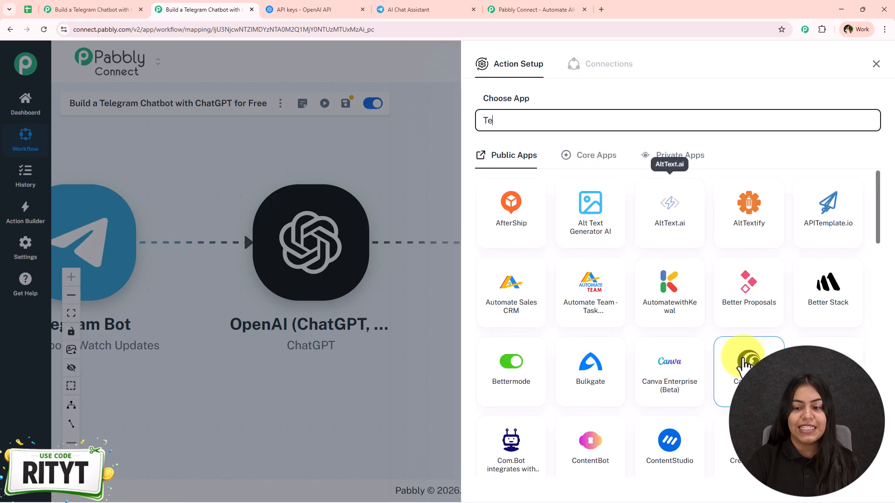
pyautogui.write('le')
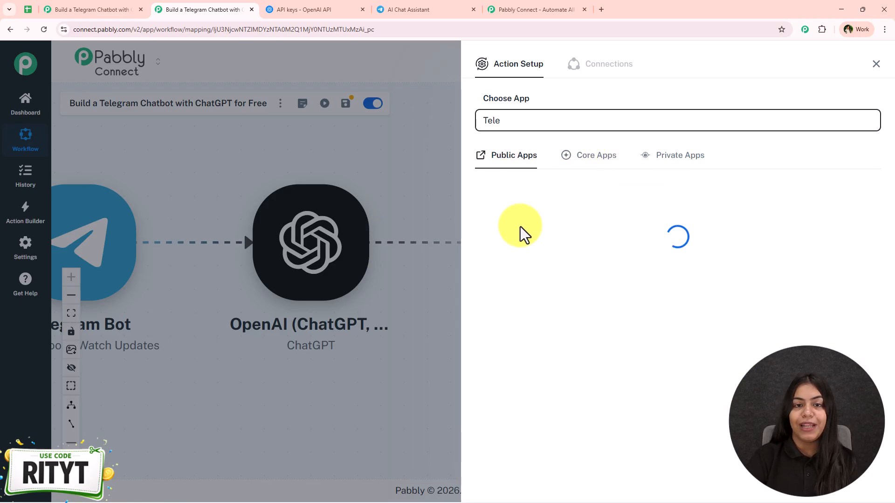
pyautogui.click(674, 229)
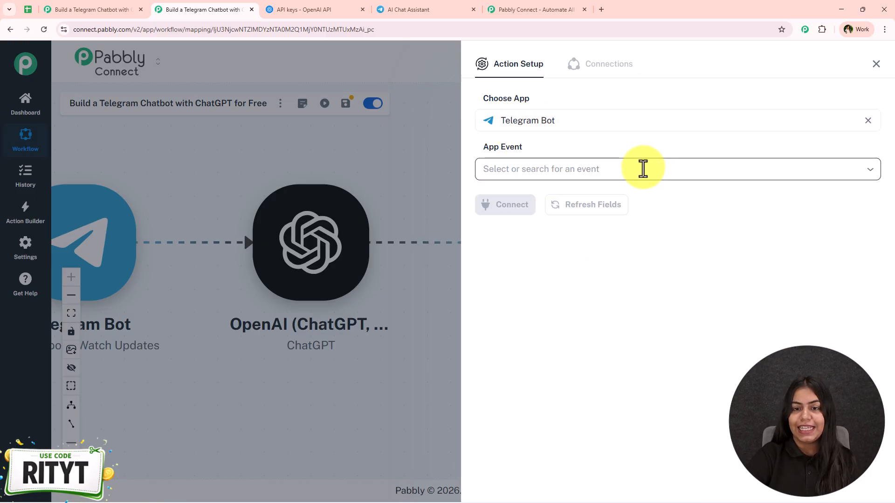
pyautogui.click(662, 169)
pyautogui.click(659, 216)
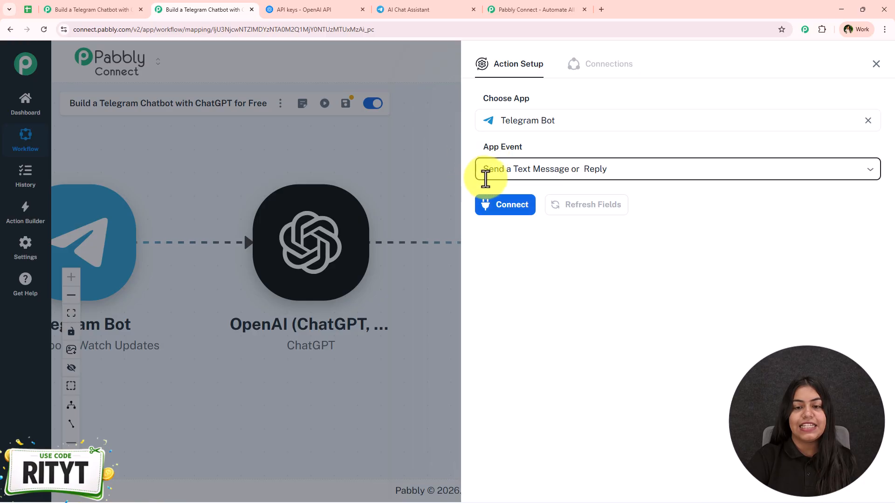
# Step: Connect the Telegram Bot action using the existing connection Telegram Bot #61
pyautogui.click(502, 209)
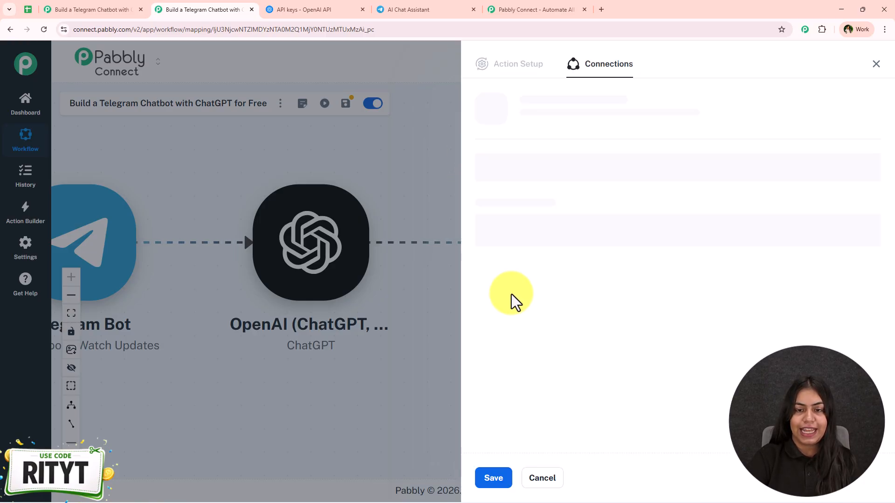
pyautogui.moveTo(704, 159); pyautogui.dragTo(525, 370)
pyautogui.click(468, 472)
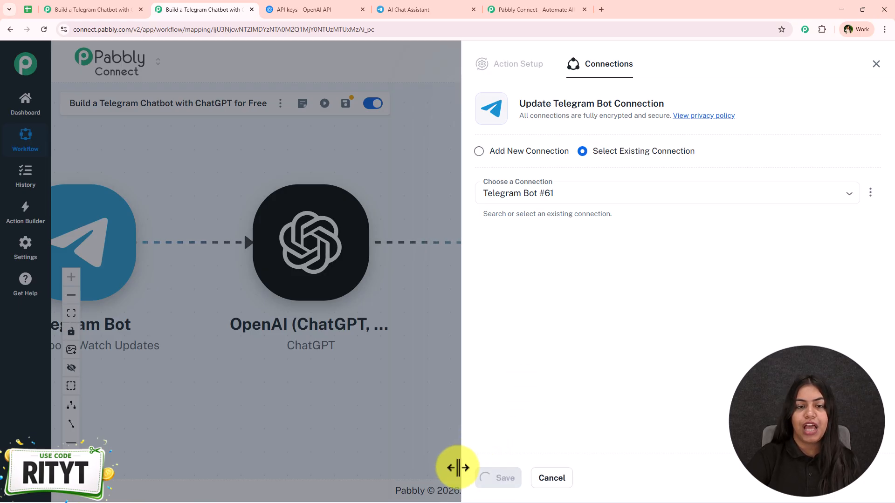
# Step: Copy the AI Chat Assistant group's chat ID from its Telegram web address into the Chat ID field of the Telegram Bot action
pyautogui.click(542, 261)
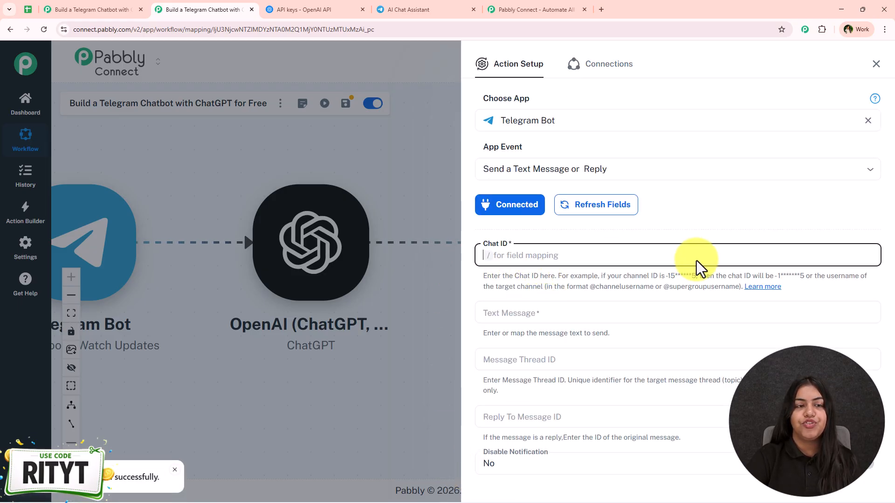
pyautogui.click(401, 9)
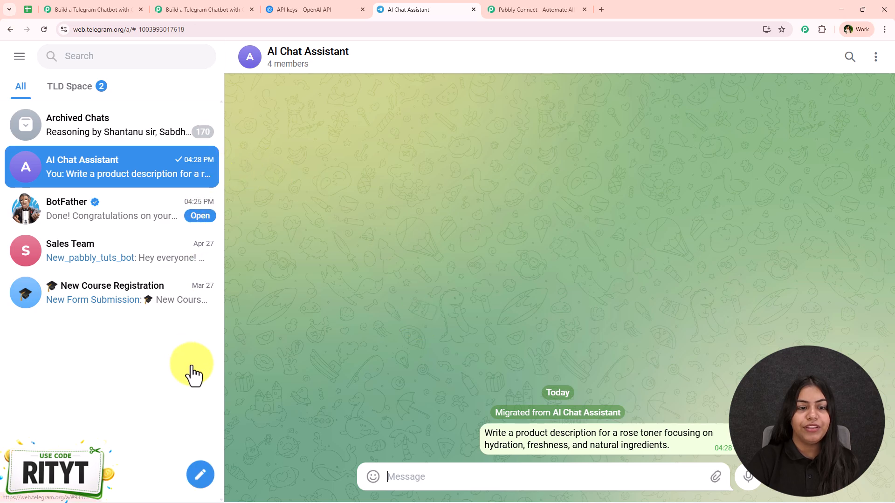
pyautogui.moveTo(201, 35); pyautogui.dragTo(136, 39)
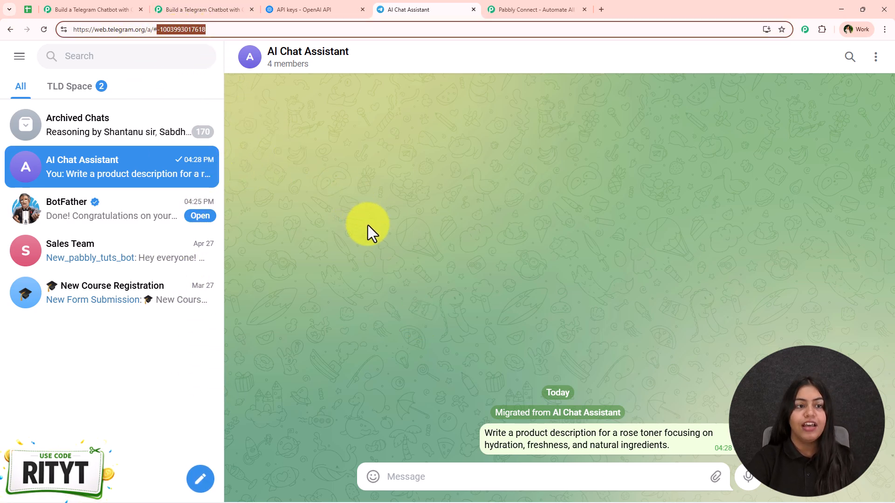
pyautogui.click(206, 10)
pyautogui.hotkey('ctrl', 'a')
pyautogui.hotkey('ctrl', 'v')
# Step: Examine the chat ID in the Telegram group's web address and the option for switching to the K version
pyautogui.click(410, 9)
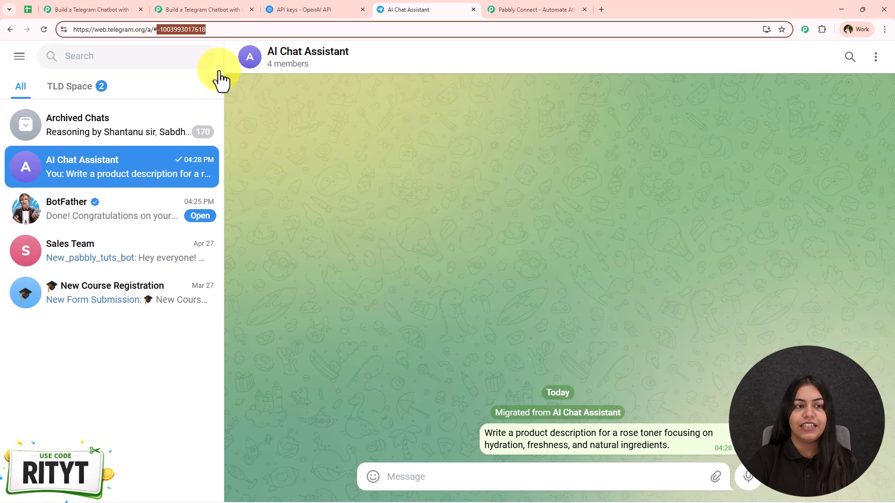
pyautogui.click(147, 29)
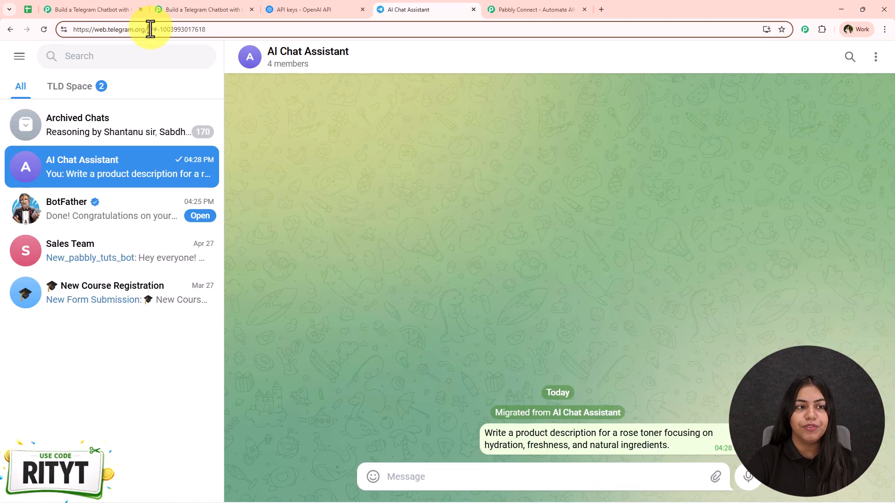
pyautogui.click(368, 267)
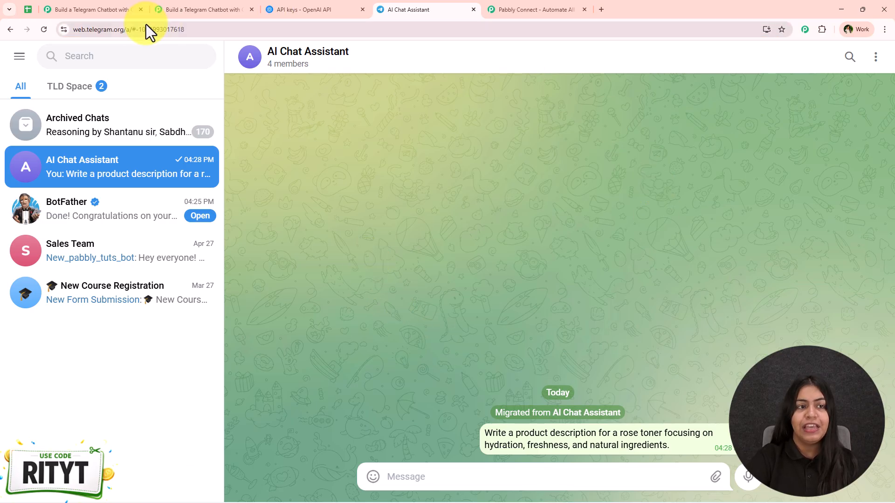
pyautogui.click(19, 55)
pyautogui.click(38, 221)
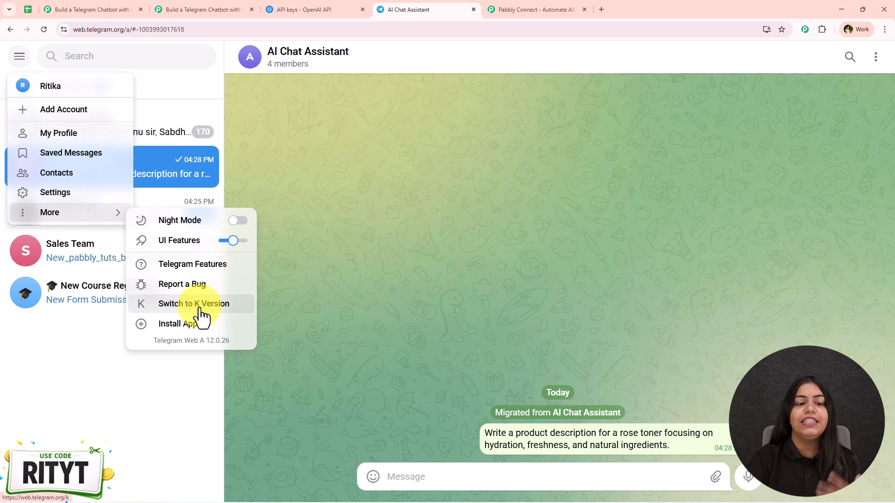
# Step: Look up the trigger's chat fields as mapping options for Chat ID, and restore the pasted group ID
pyautogui.click(198, 4)
pyautogui.moveTo(563, 253); pyautogui.dragTo(477, 250)
pyautogui.hotkey('ctrl', 'c')
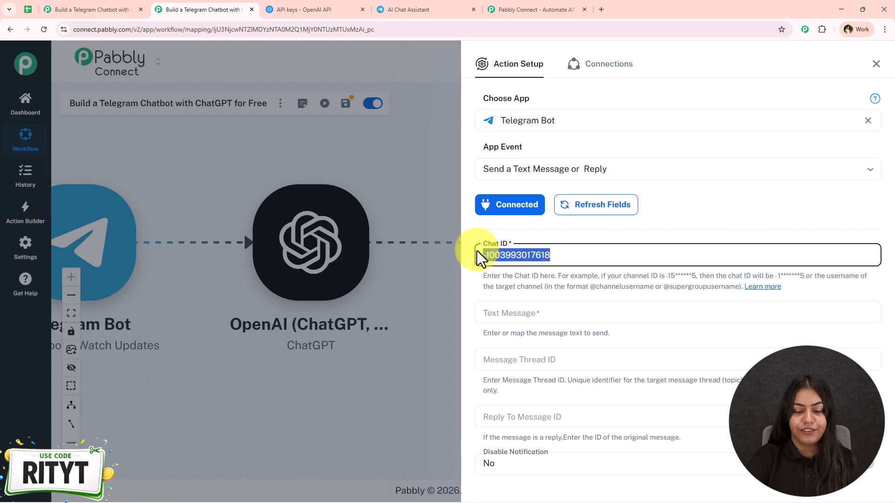
pyautogui.write('/chat')
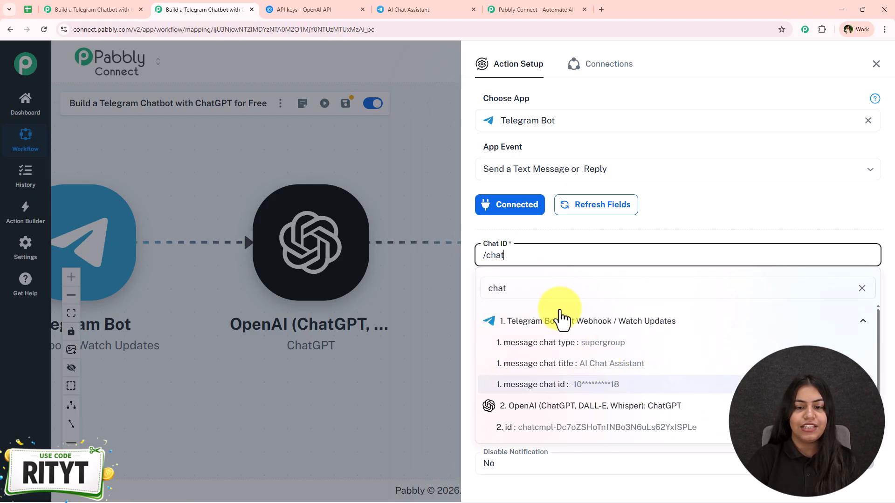
pyautogui.moveTo(510, 262); pyautogui.dragTo(476, 260)
pyautogui.hotkey('ctrl', 'v')
pyautogui.click(563, 232)
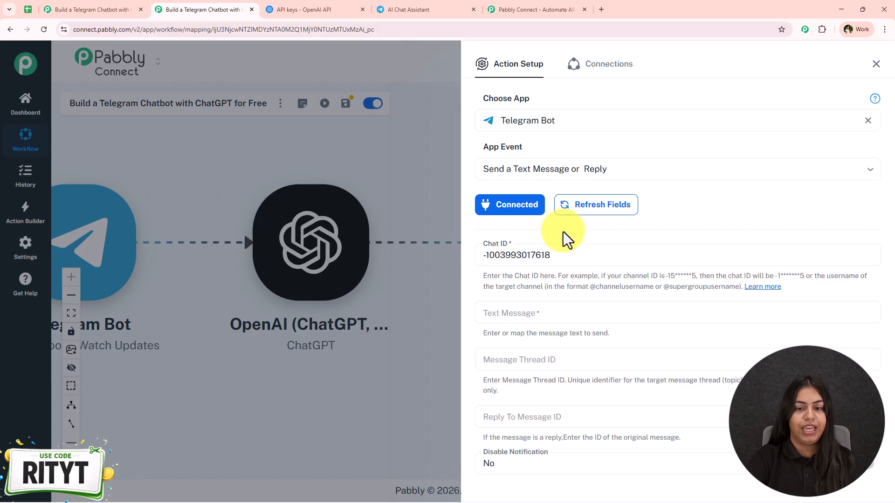
# Step: Map the Text Message field to the choices 0 message content from the OpenAI ChatGPT step
pyautogui.scroll(-1, 557, 251)
pyautogui.scroll(-1, 554, 275)
pyautogui.click(504, 220)
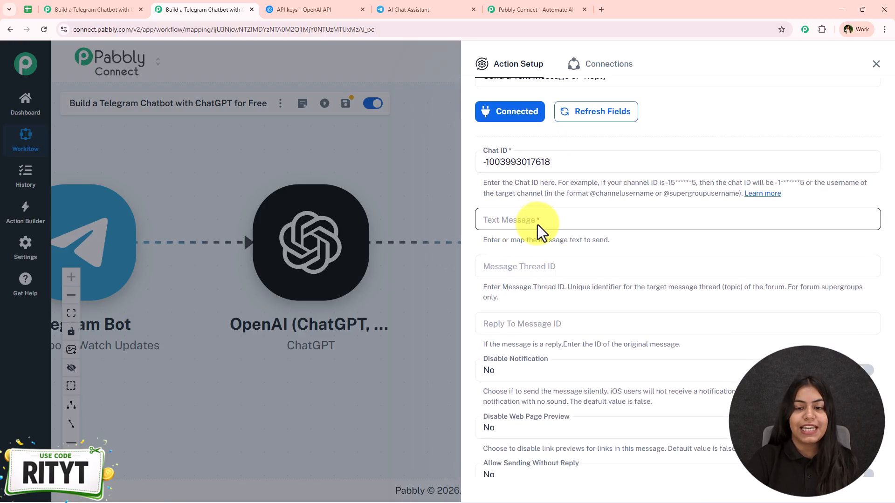
pyautogui.write('/')
pyautogui.click(602, 310)
pyautogui.scroll(-3, 587, 354)
pyautogui.click(585, 366)
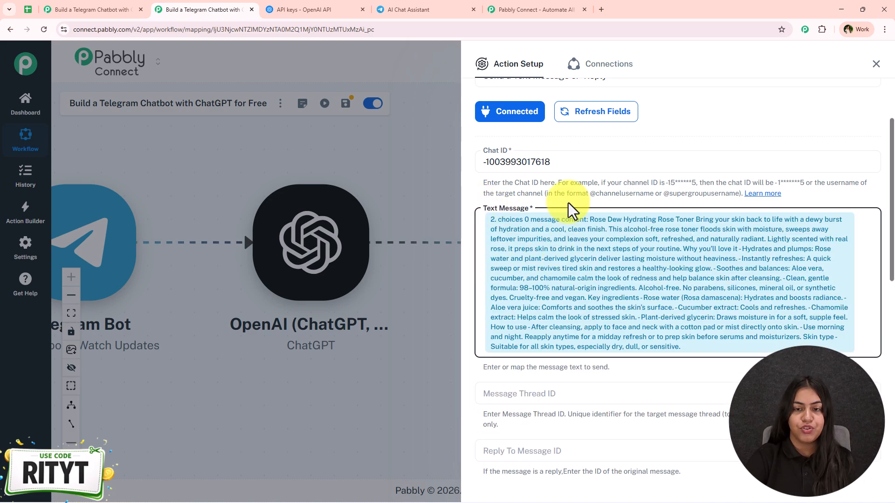
# Step: Save and send a test request for the Telegram Bot action, review the received response, and close the setup
pyautogui.scroll(-6, 568, 203)
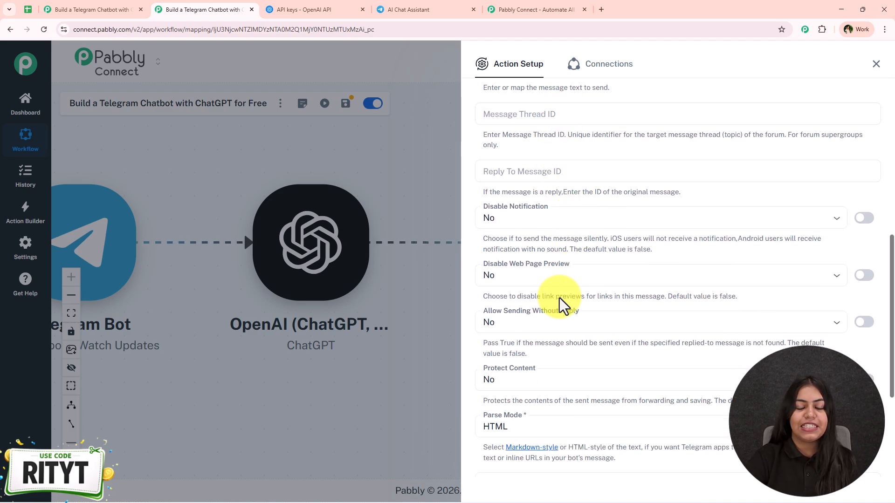
pyautogui.scroll(-4, 560, 297)
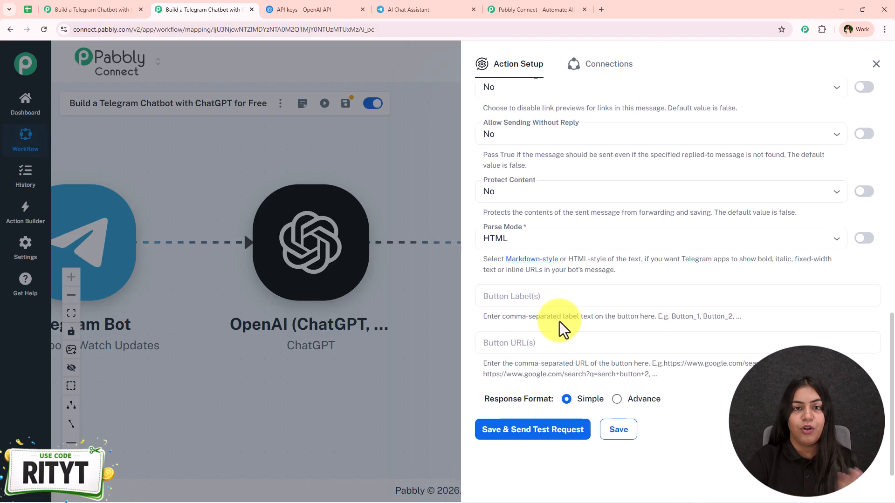
pyautogui.click(537, 436)
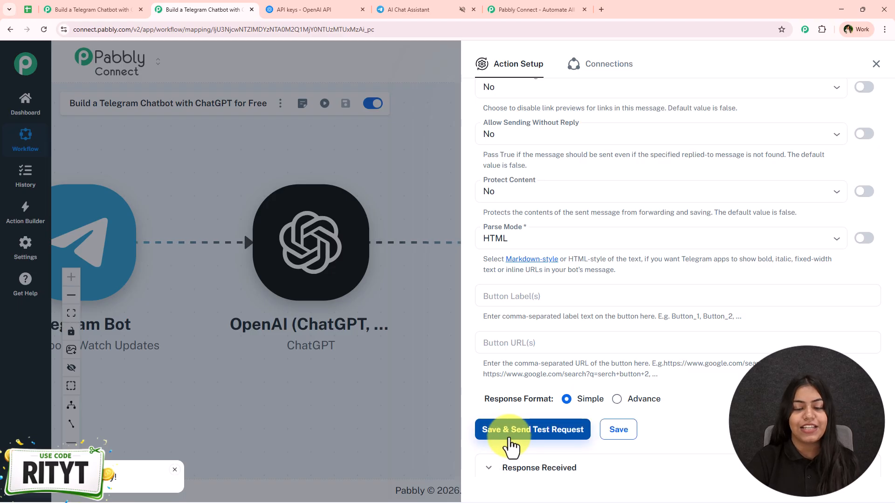
pyautogui.scroll(-5, 580, 359)
pyautogui.scroll(3, 671, 305)
pyautogui.scroll(-6, 709, 314)
pyautogui.scroll(3, 649, 371)
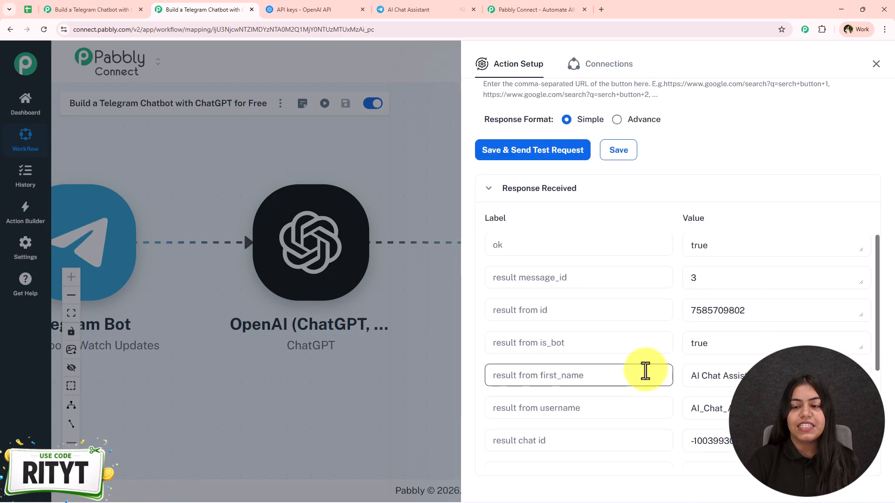
pyautogui.click(873, 71)
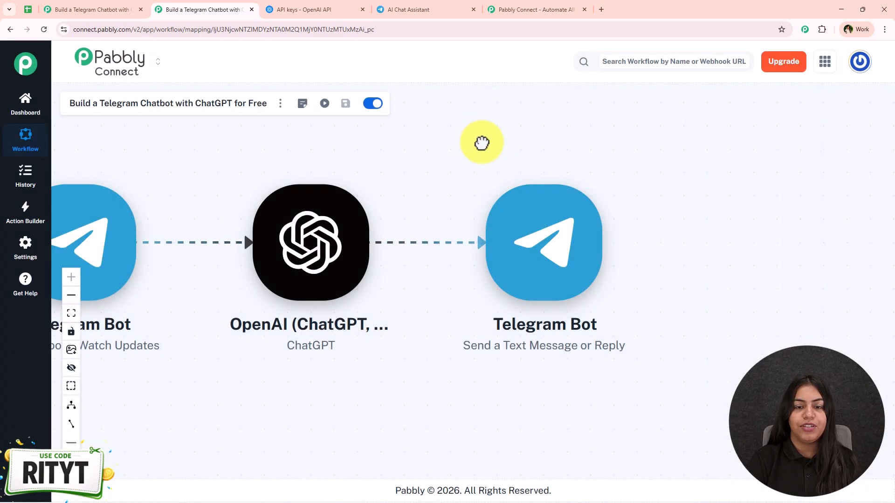
# Step: Read the bot's rose toner reply in the AI Chat Assistant Telegram group and return to the Pabbly Connect workflow
pyautogui.click(413, 8)
pyautogui.scroll(4, 335, 348)
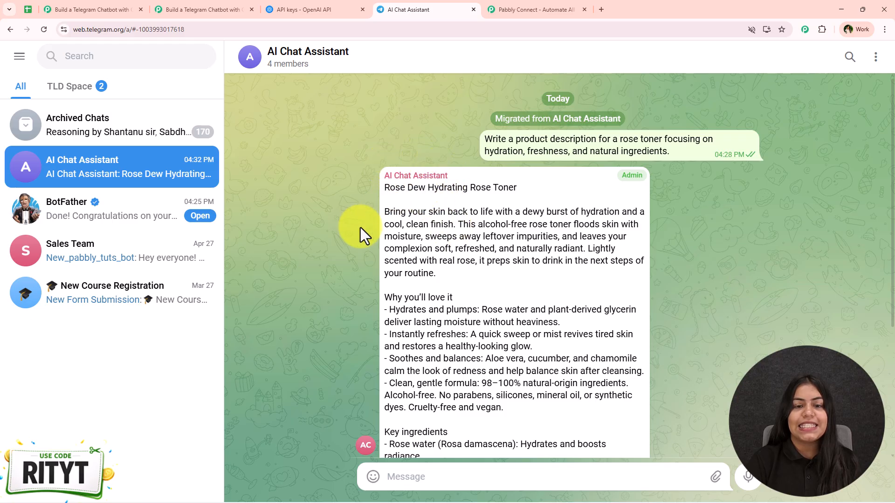
pyautogui.scroll(-5, 353, 273)
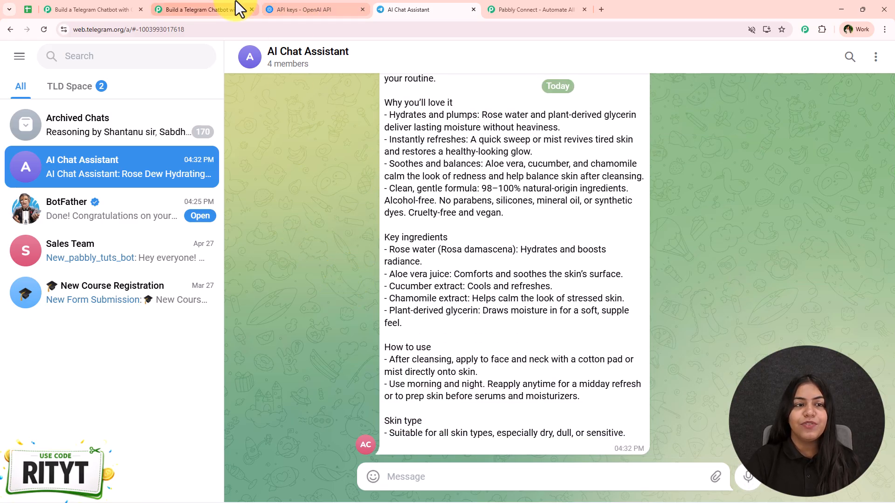
pyautogui.click(237, 10)
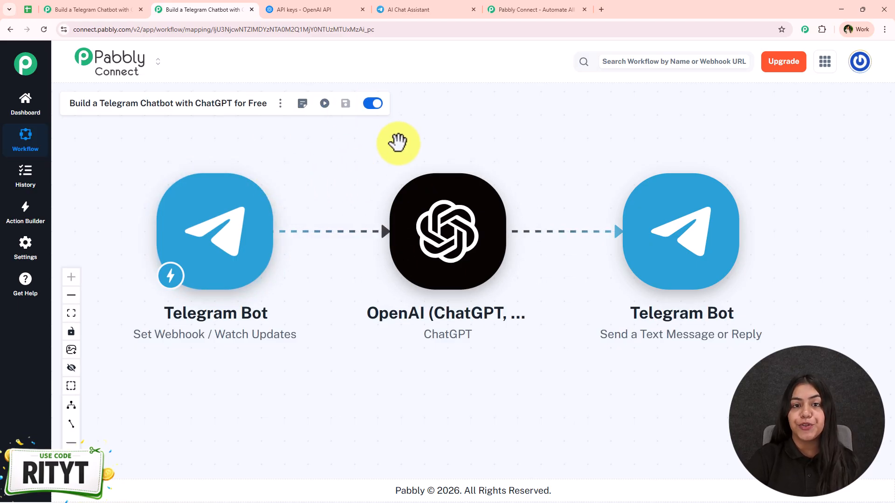
# Step: Compare the original rose toner request with the bot's full reply in the Telegram group, and return to the workflow
pyautogui.click(379, 8)
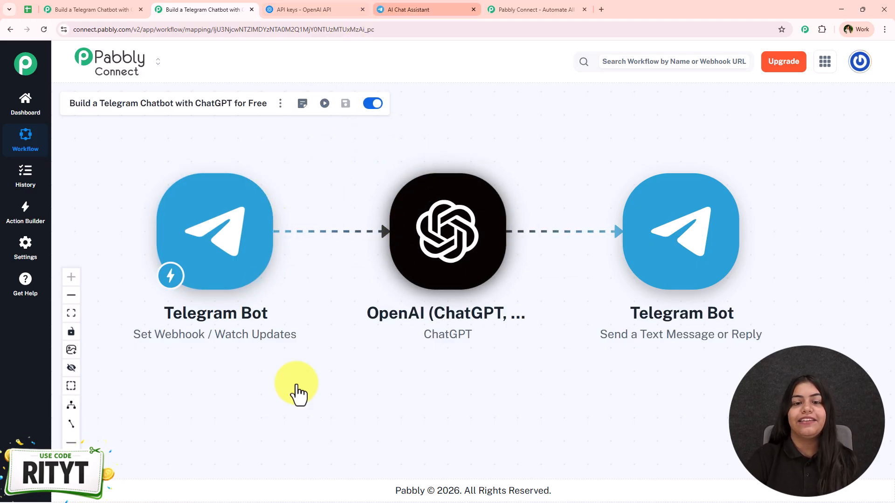
pyautogui.scroll(5, 591, 327)
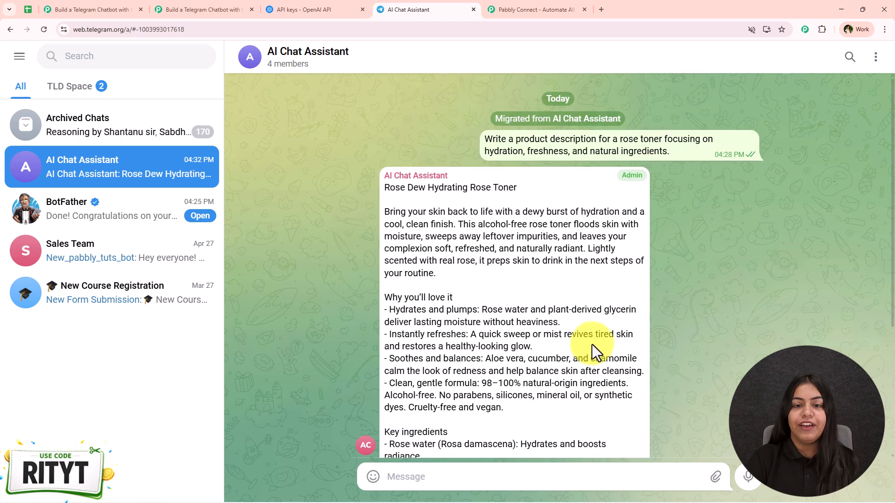
pyautogui.moveTo(484, 139); pyautogui.dragTo(676, 160)
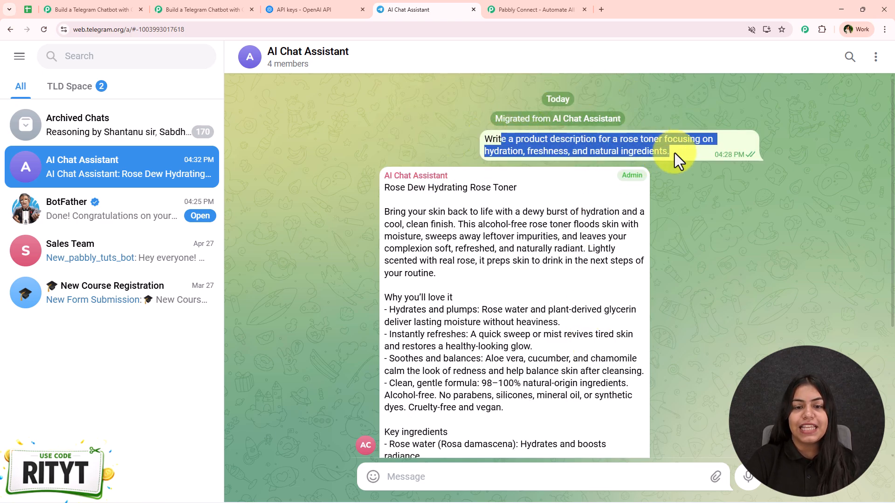
pyautogui.click(675, 160)
pyautogui.moveTo(386, 186); pyautogui.dragTo(453, 480)
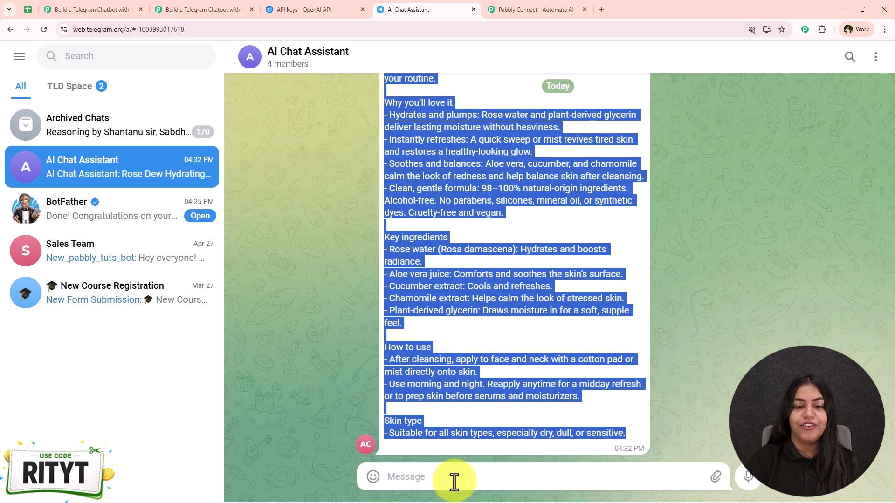
pyautogui.click(328, 251)
pyautogui.click(196, 10)
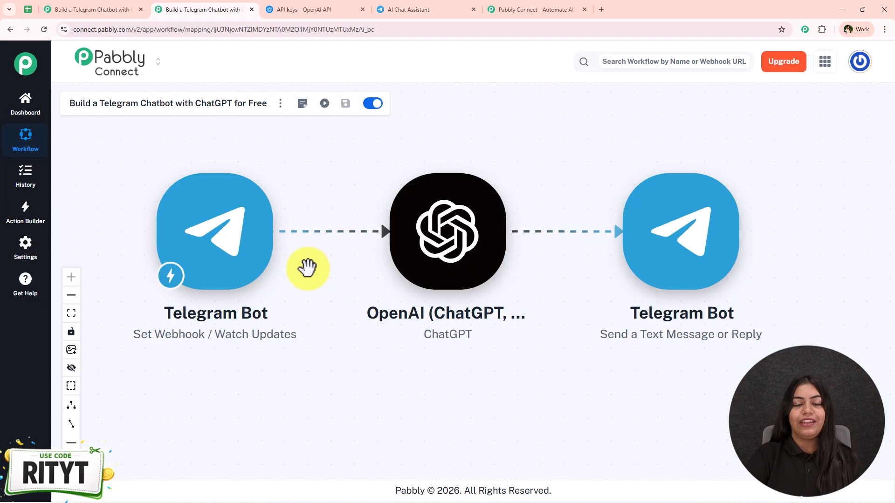